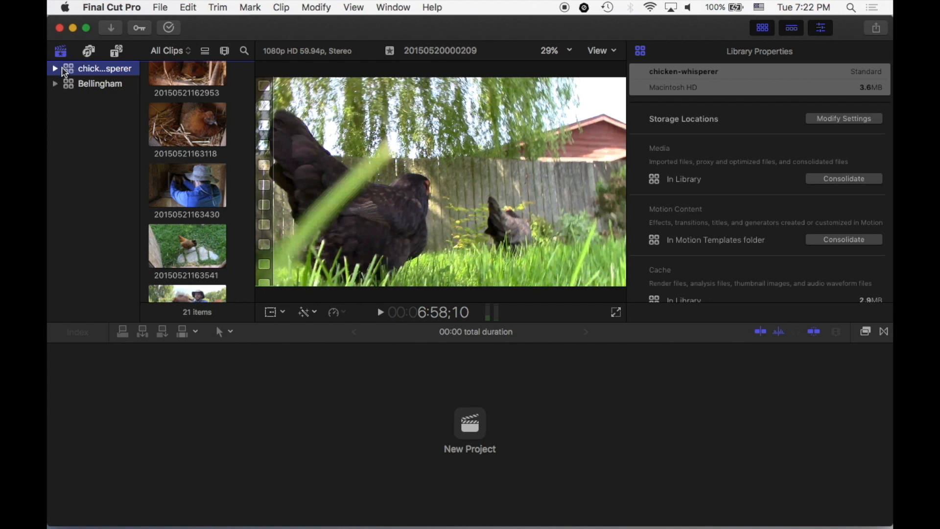
Step: Open the interview keyword collection in the chicken-whisperer library and preview the opening of the interview clip at maximum volume
left_click(55, 69)
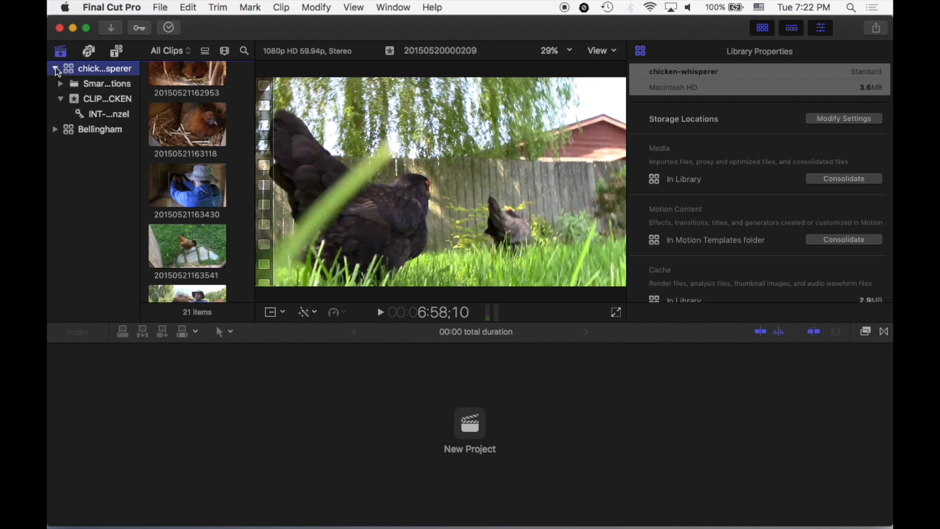
left_click(74, 102)
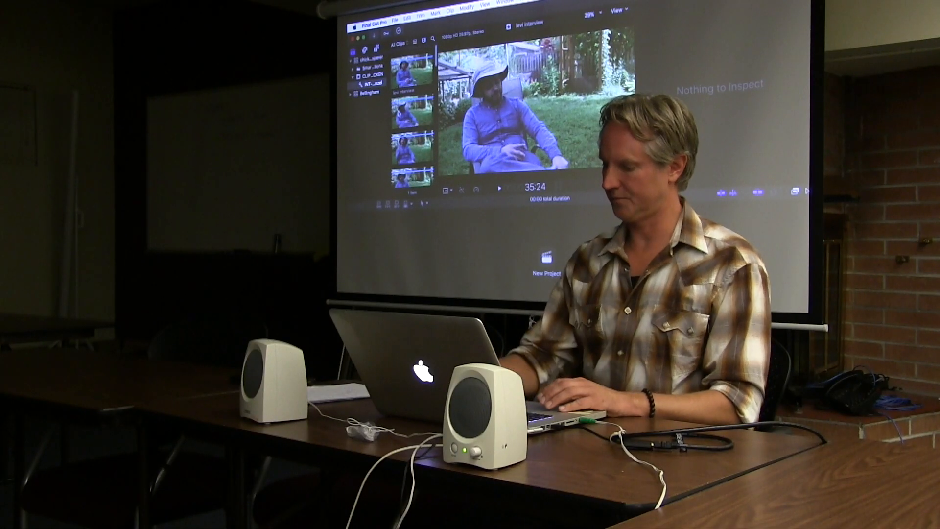
key("XF86AudioRaiseVolume")
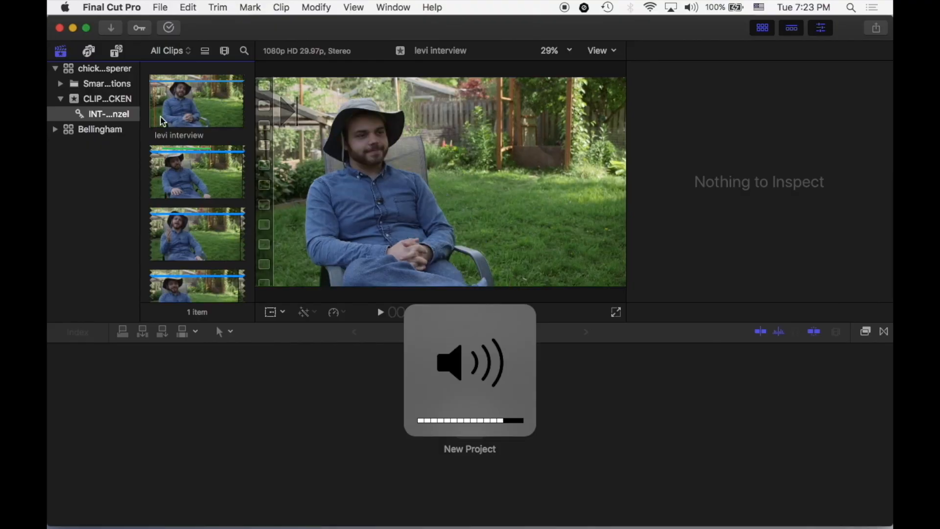
left_click(174, 110)
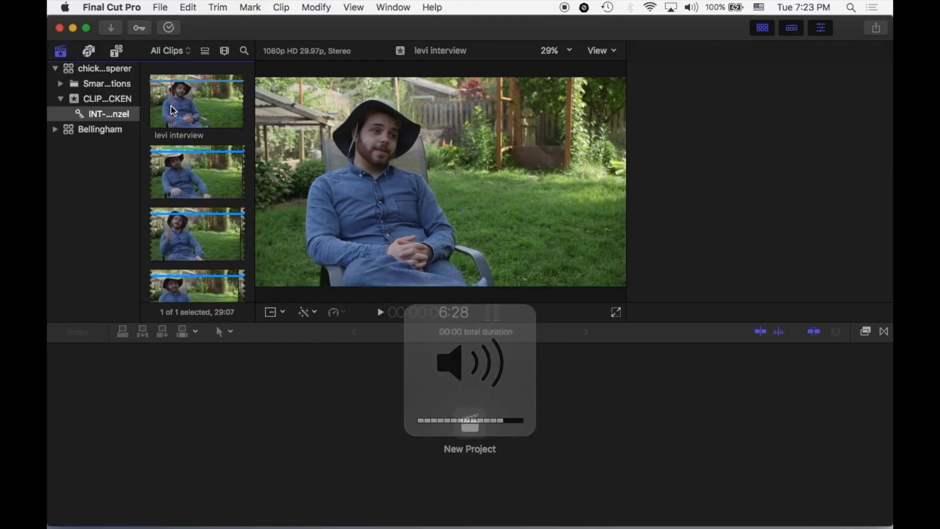
key("space")
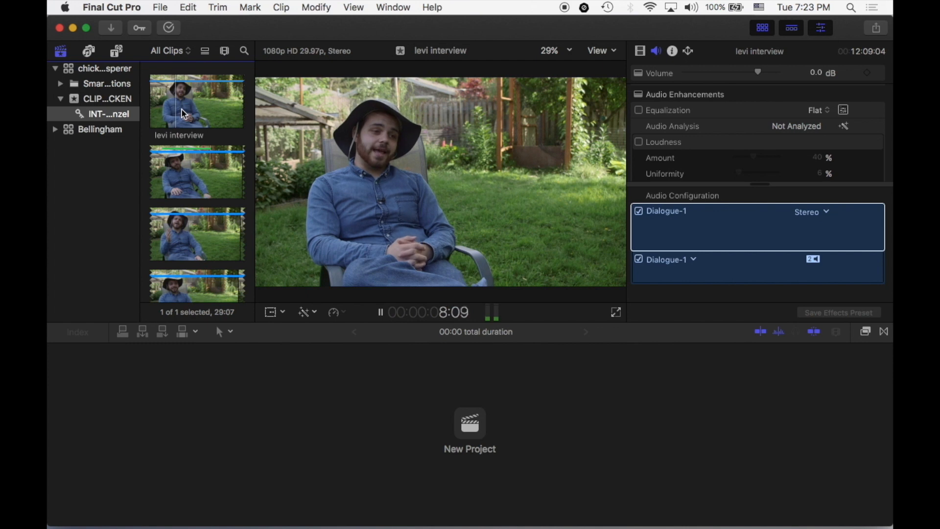
key("XF86AudioRaiseVolume")
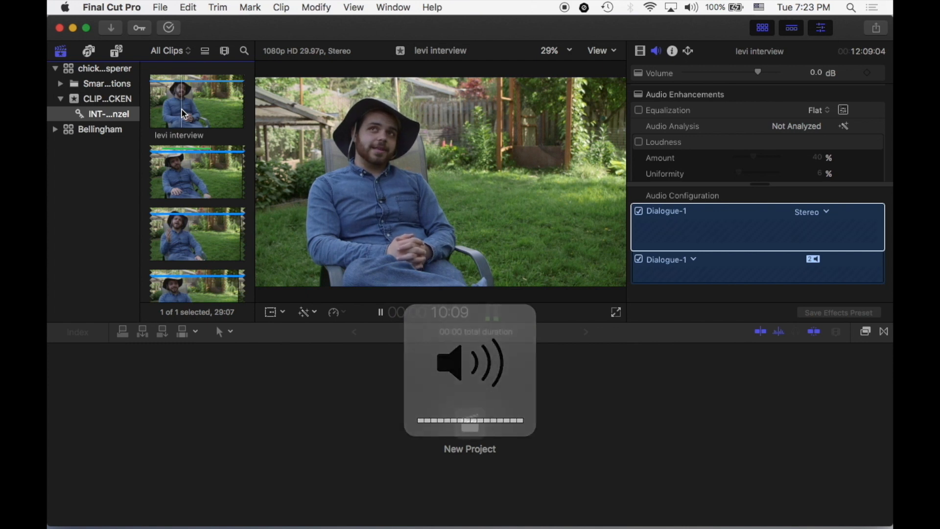
key("space")
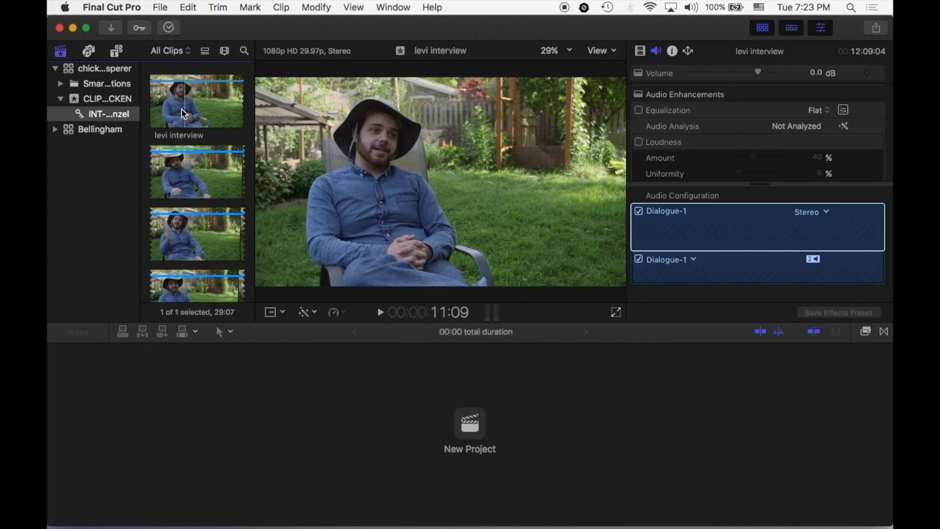
Step: Select the favorited range around the 40-second mark of the interview clip and play it through
left_click(177, 153)
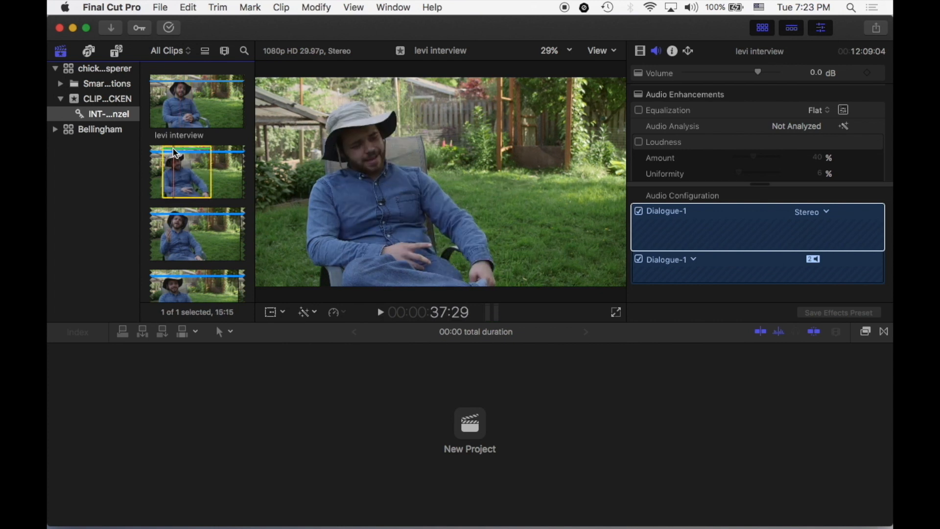
key("space")
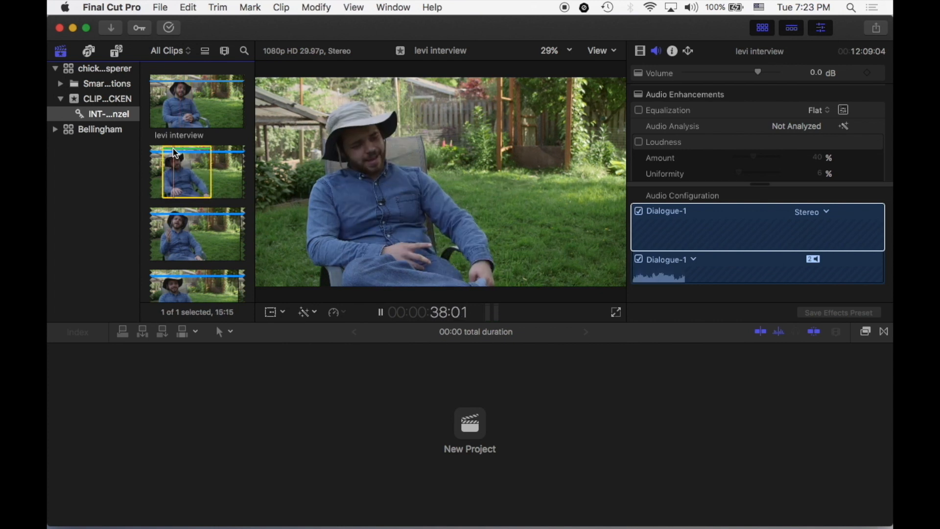
key("space")
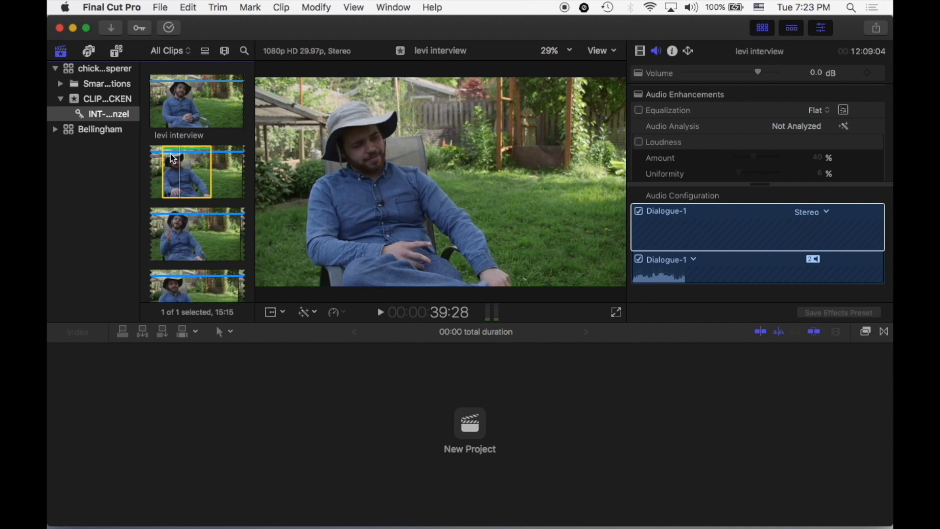
key("space")
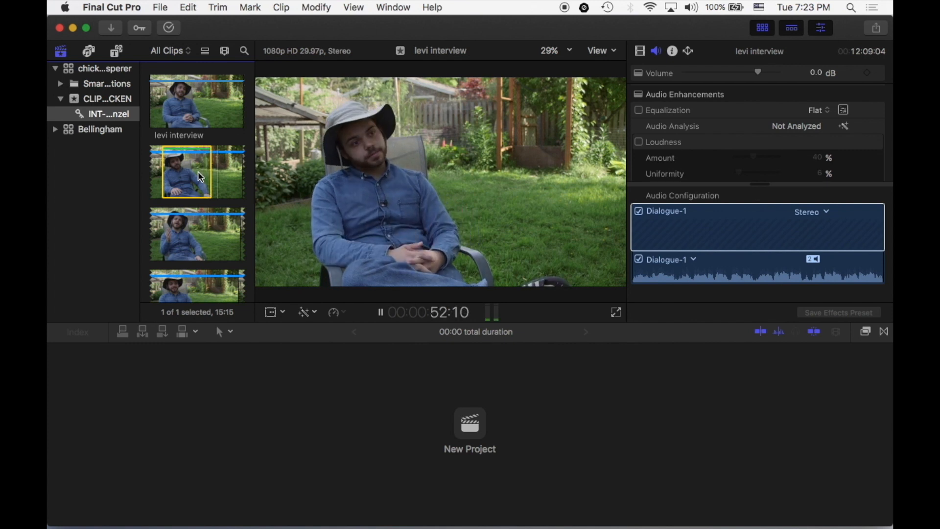
key("space")
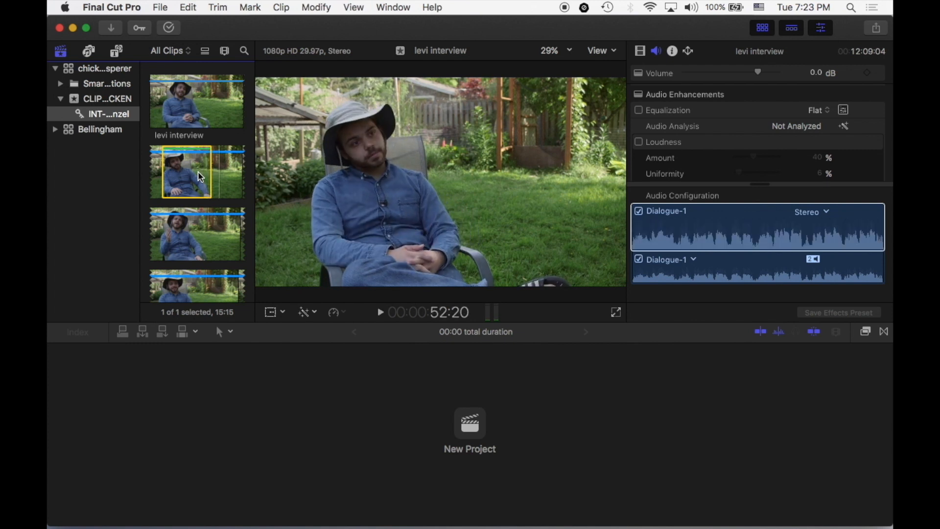
Step: Find the favorited range near 4:16 in the interview clip and preview it
scroll(198, 171, "down", 10)
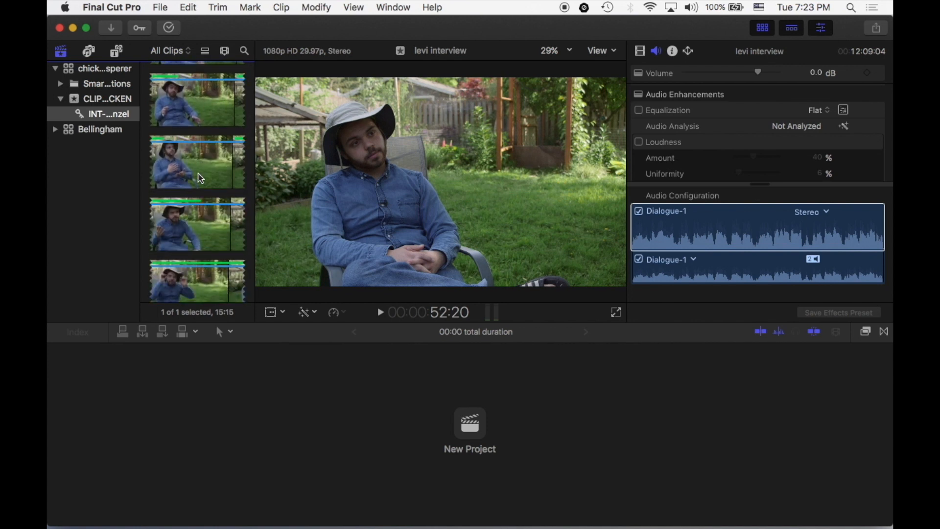
left_click(189, 268)
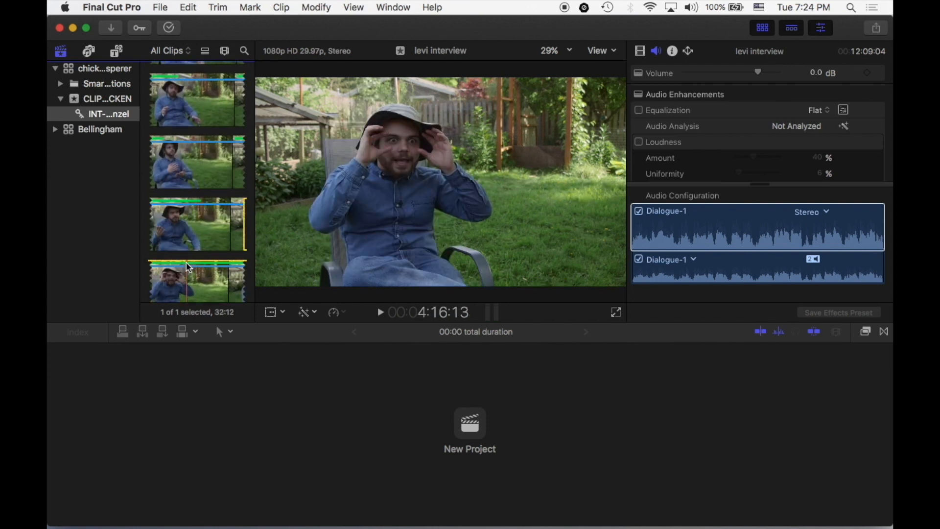
key("space")
key("space")
key("space")
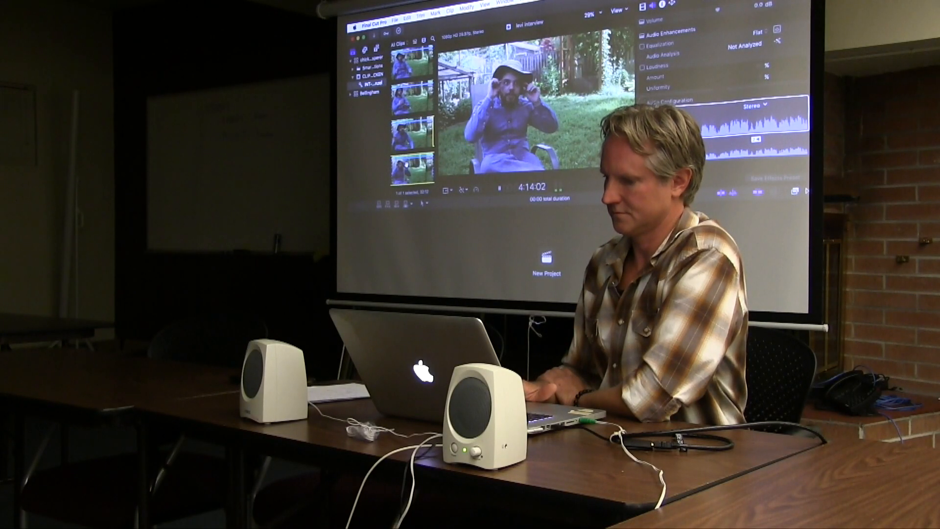
key("space")
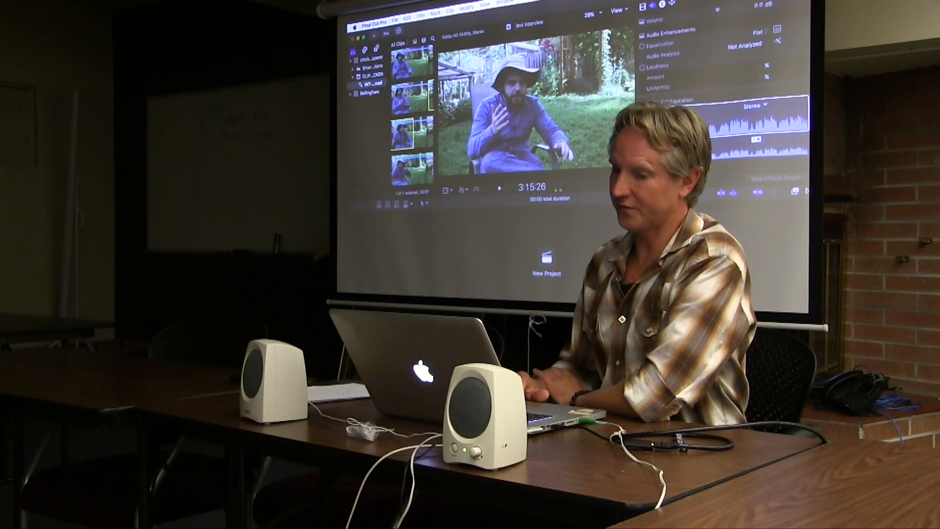
Step: Select the interview clip's entire range and look over its filmstrip down and back to the beginning
left_click(401, 131)
key("x")
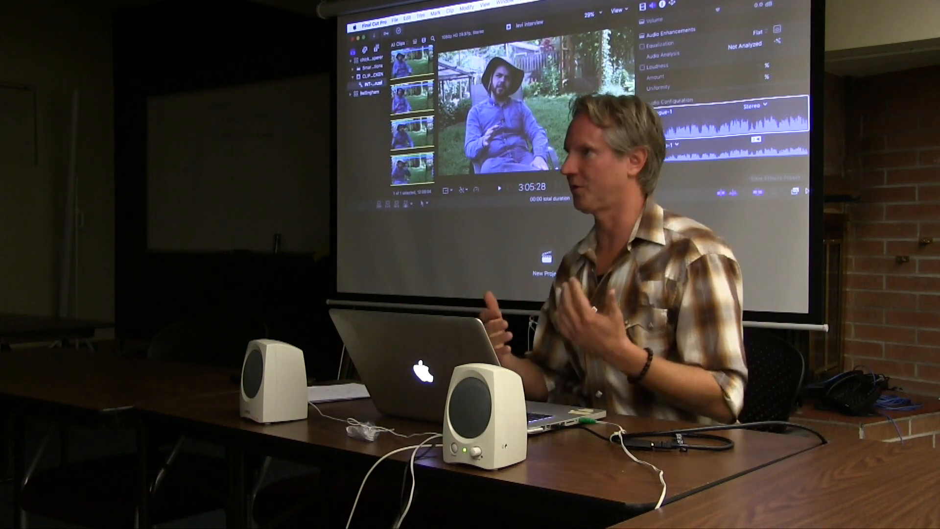
scroll(412, 115, "down", 5)
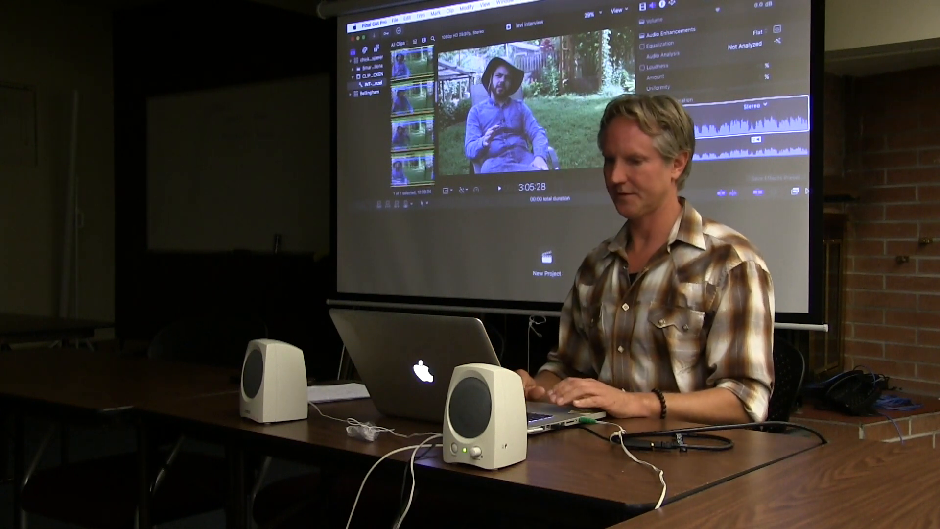
scroll(411, 116, "up", 5)
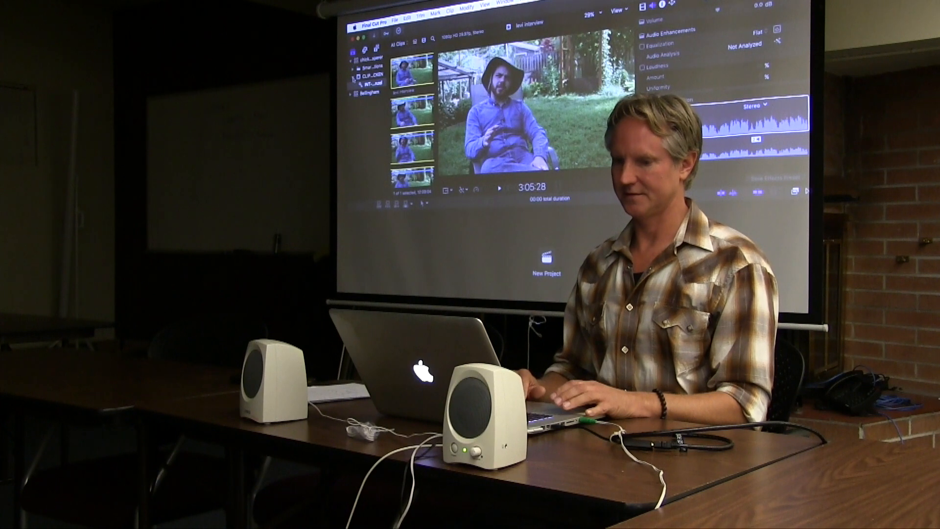
Step: Close the Bellingham library
left_click(358, 93)
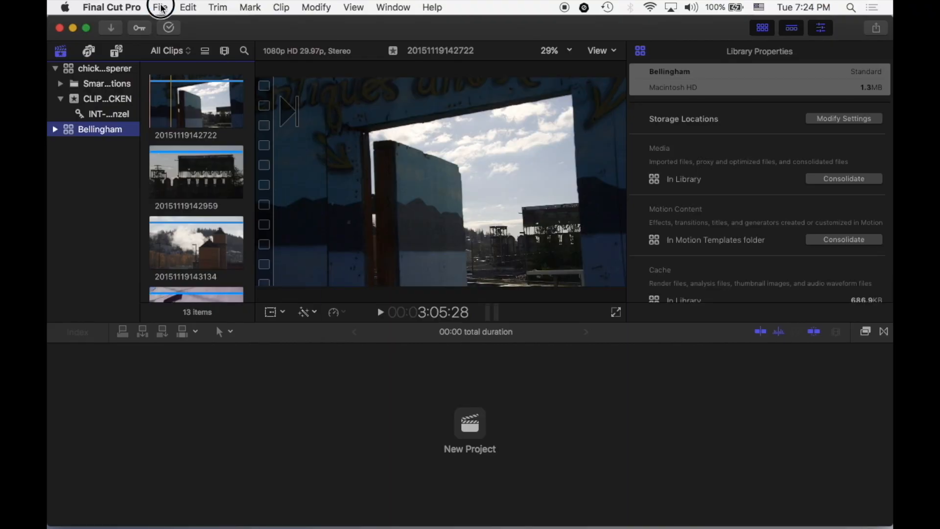
left_click(159, 7)
left_click(175, 57)
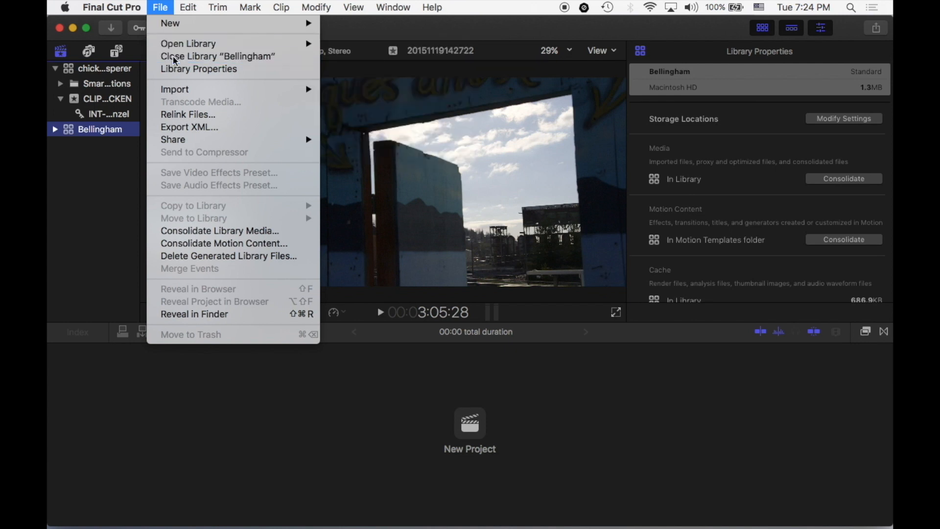
Step: Select the clips event in the chicken-whisperer library with its contents expanded, and hide the inspector
left_click(95, 73)
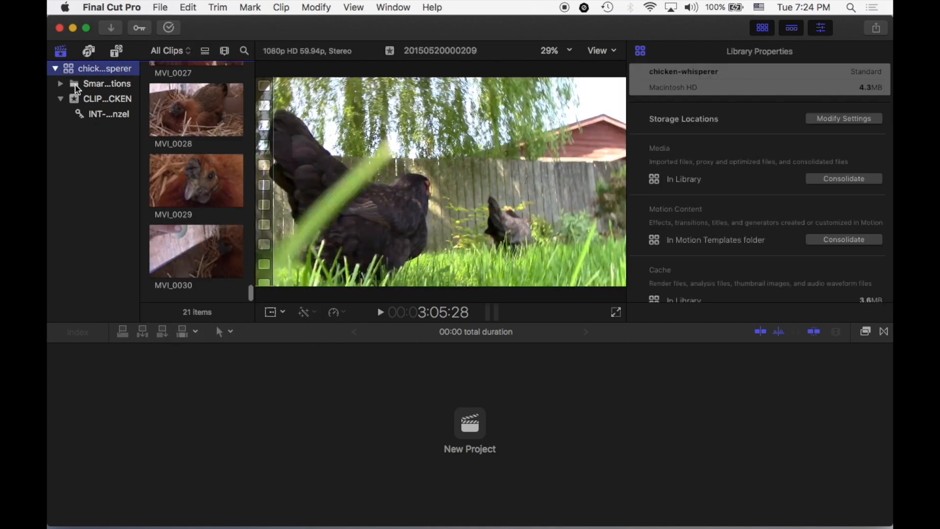
left_click(61, 99)
left_click(87, 103)
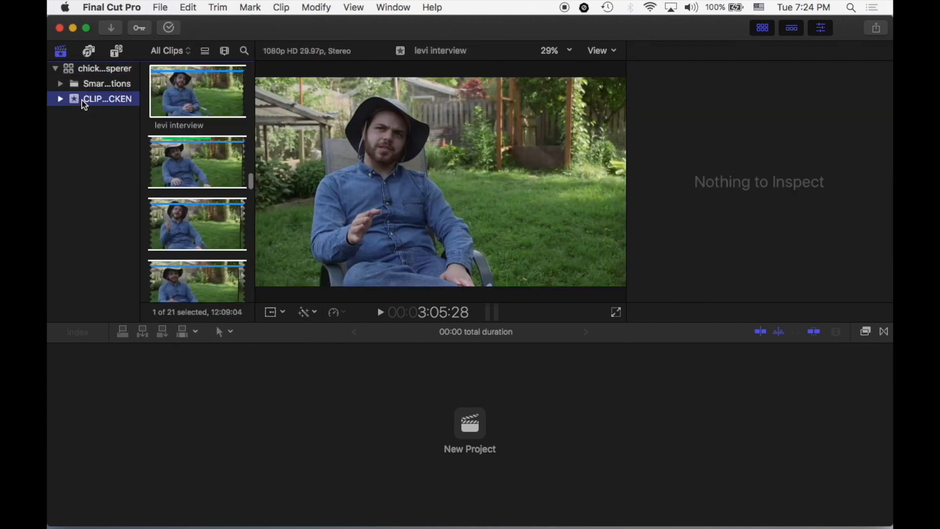
left_click(61, 99)
left_click(827, 31)
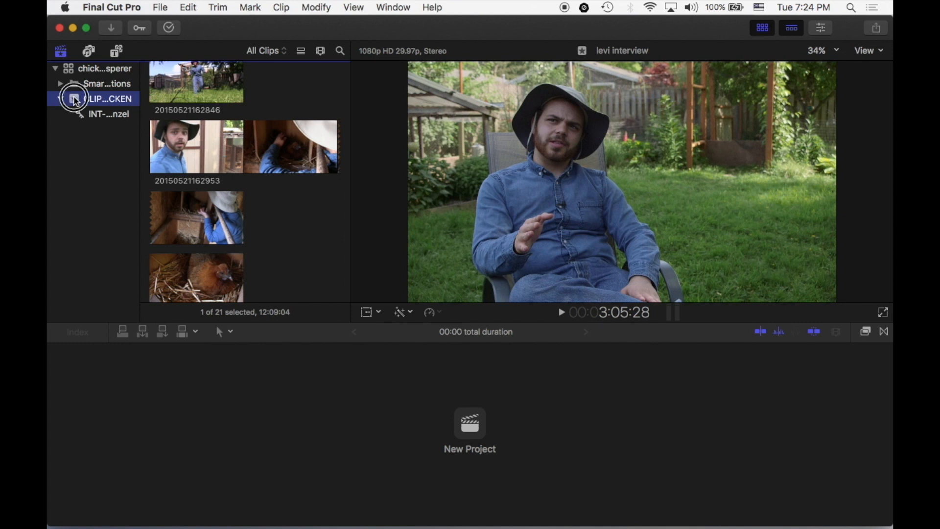
Step: Create an event named PROJECT in the chicken-whisperer library, including a new project that uses automatic settings
left_click(161, 7)
mouse_move(172, 26)
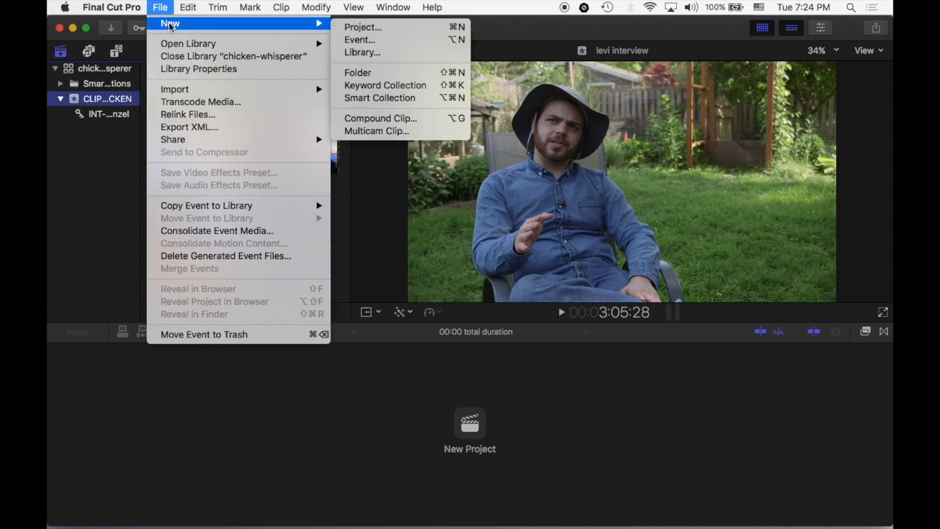
left_click(355, 40)
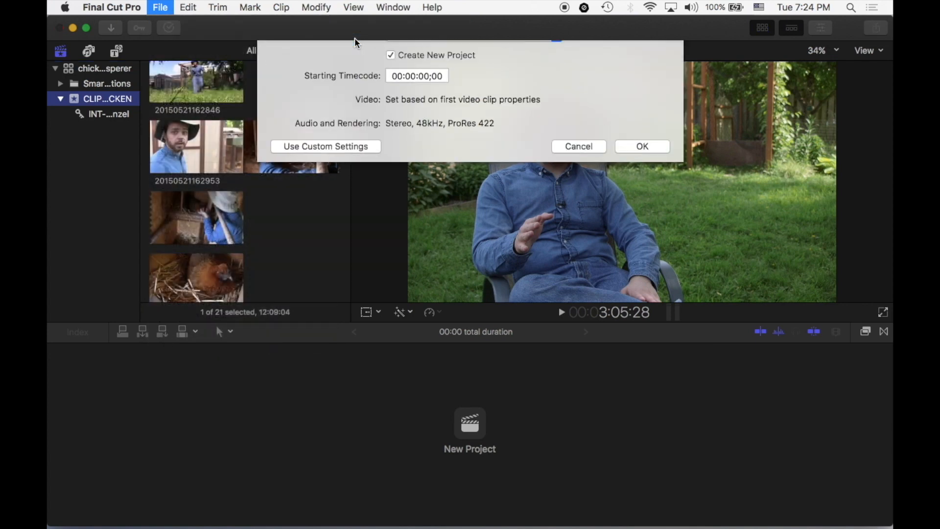
left_click_drag(435, 54, 371, 55)
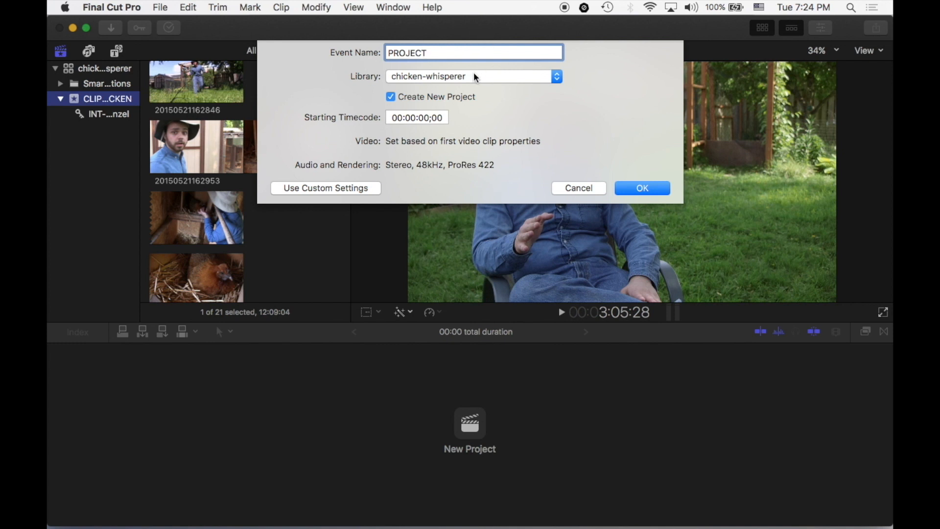
left_click(451, 77)
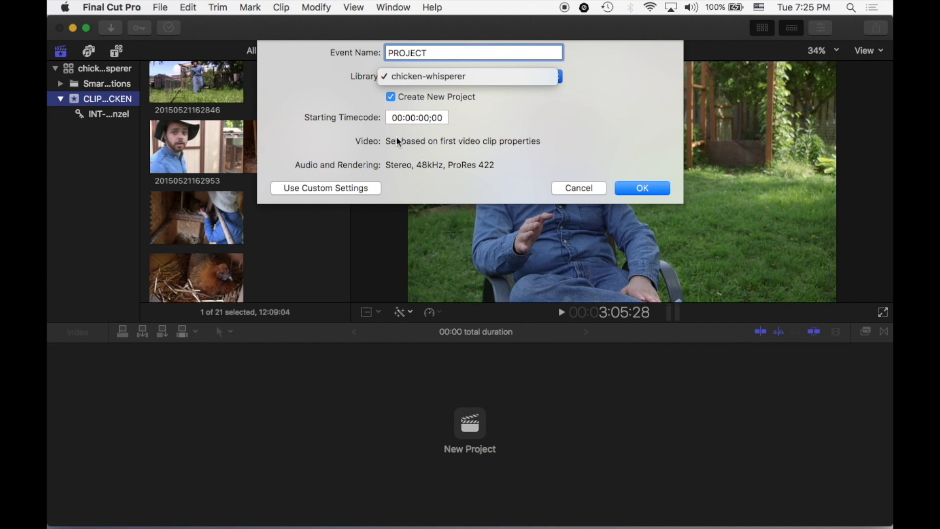
left_click(343, 186)
left_click(343, 186)
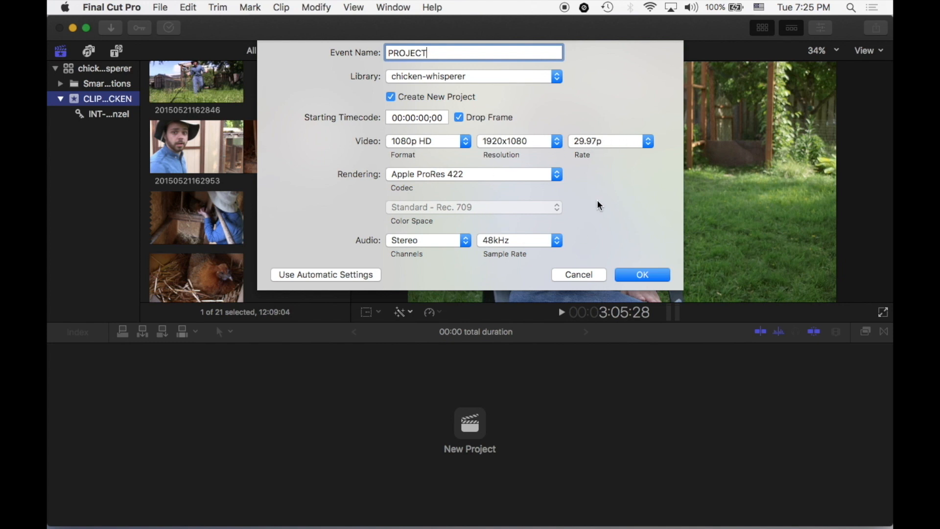
left_click(361, 272)
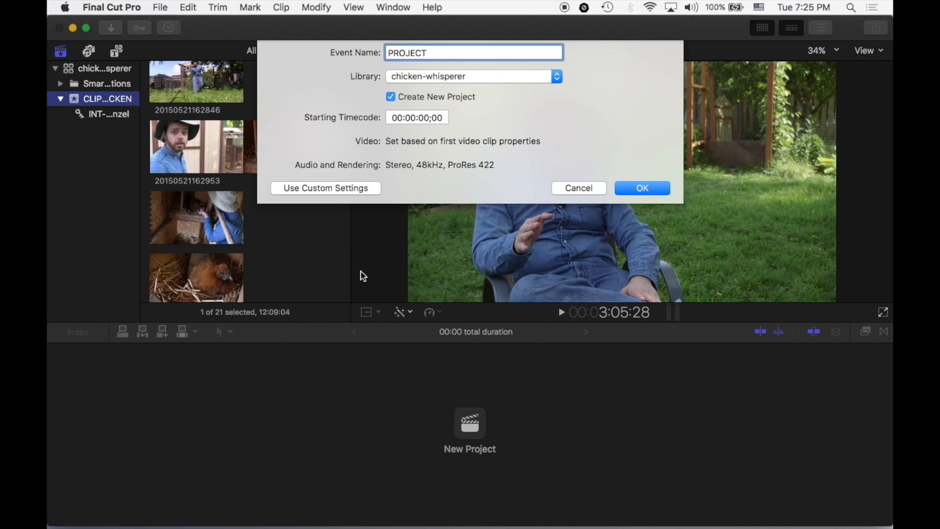
left_click(643, 189)
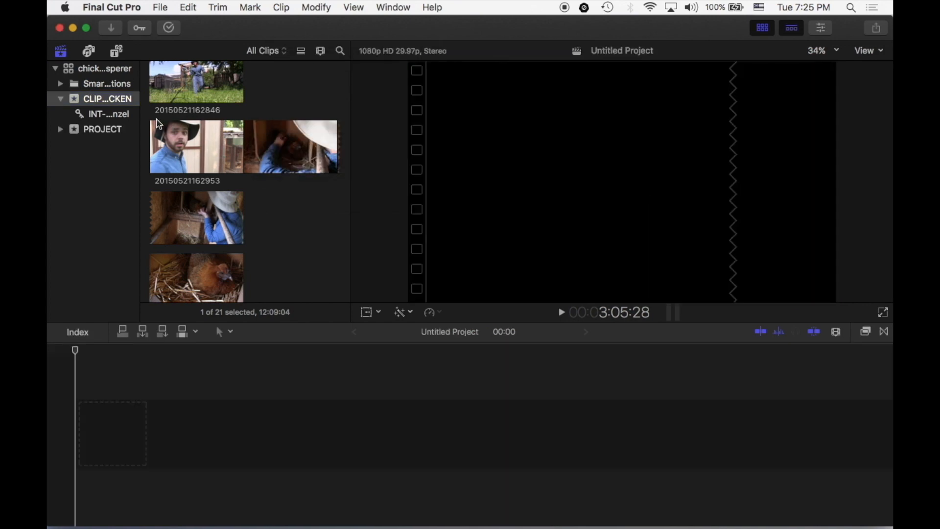
Step: Append the interview's favorited range around the 40-second mark to the project timeline and play it from the start
left_click(112, 116)
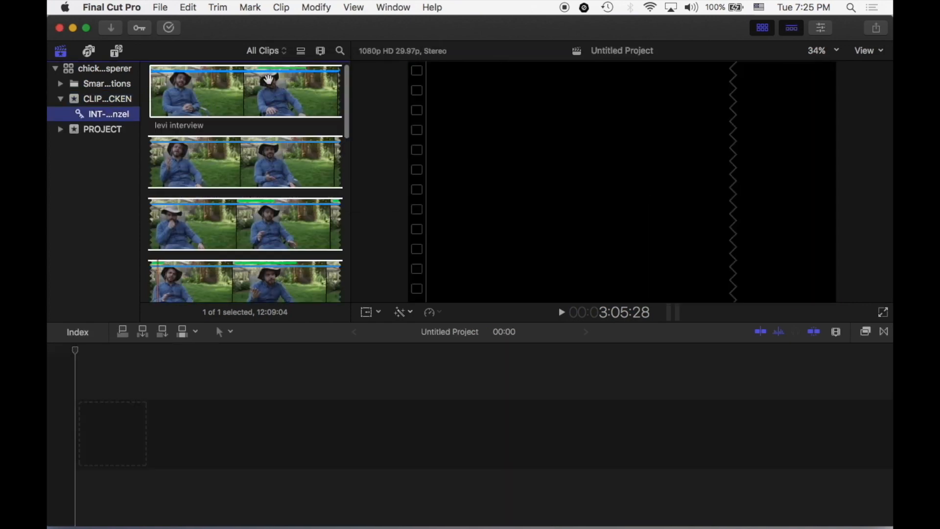
left_click(275, 66)
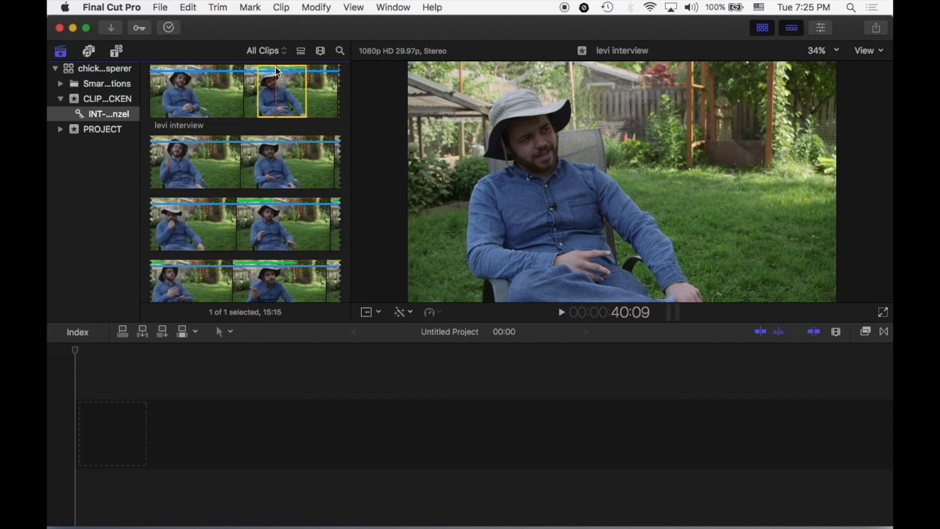
key("e")
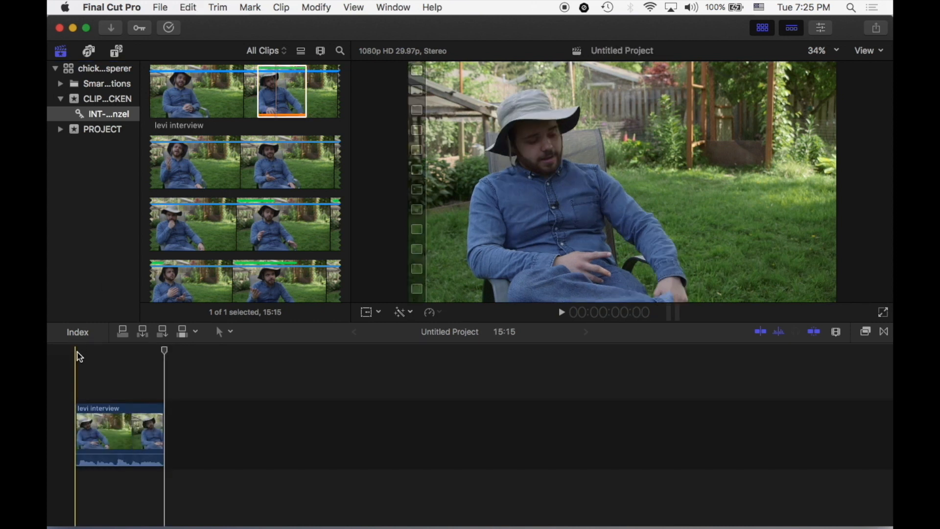
key("space")
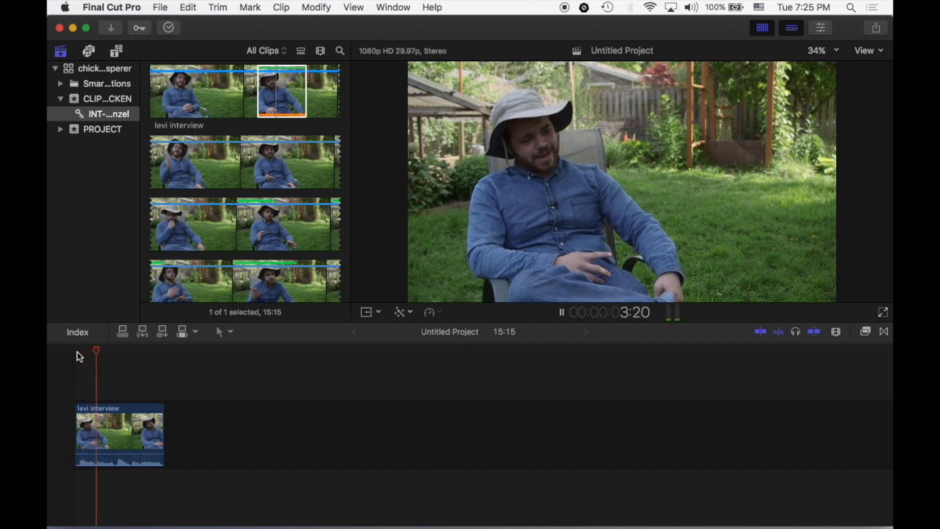
Step: Stop the timeline playback and preview further ranges of the interview clip in the browser
key("space")
left_click(257, 263)
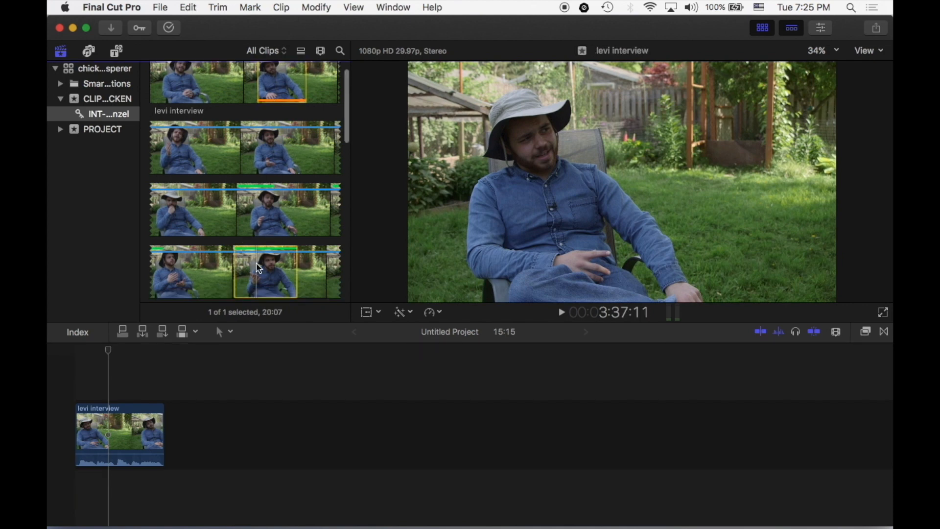
scroll(256, 263, "down", 8)
scroll(259, 268, "up", 3)
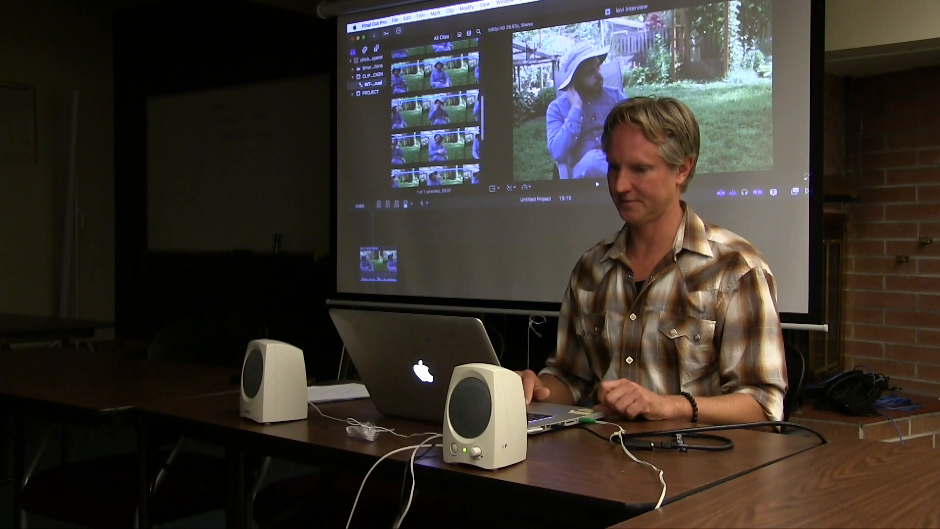
left_click(399, 104)
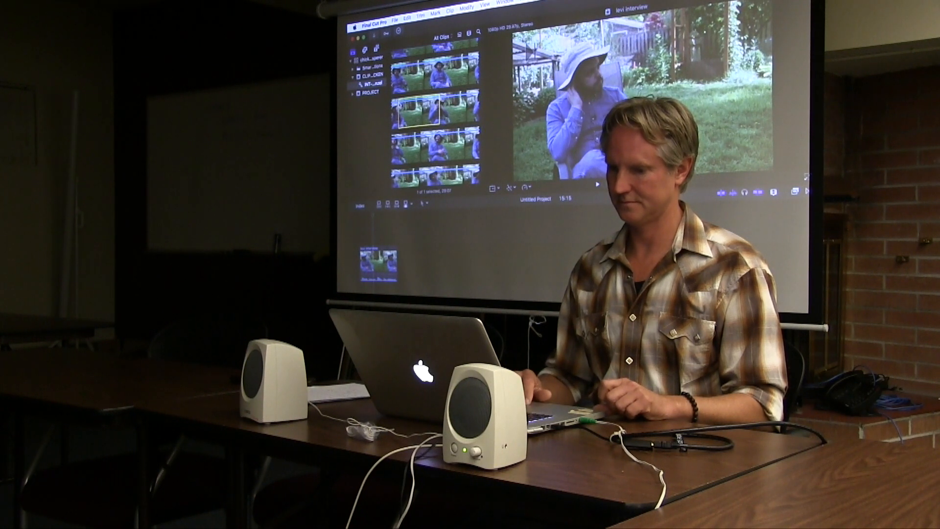
key("space")
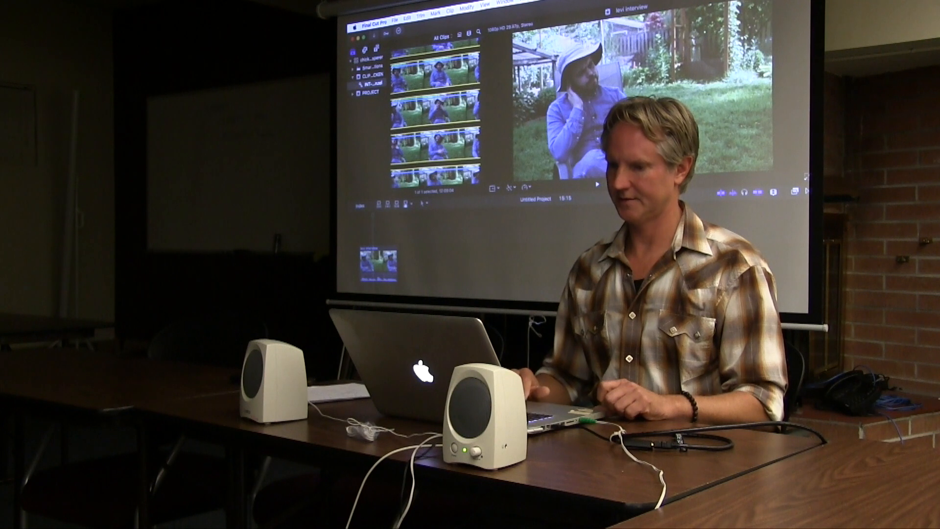
key("space")
left_click_drag(424, 72, 450, 72)
key("space")
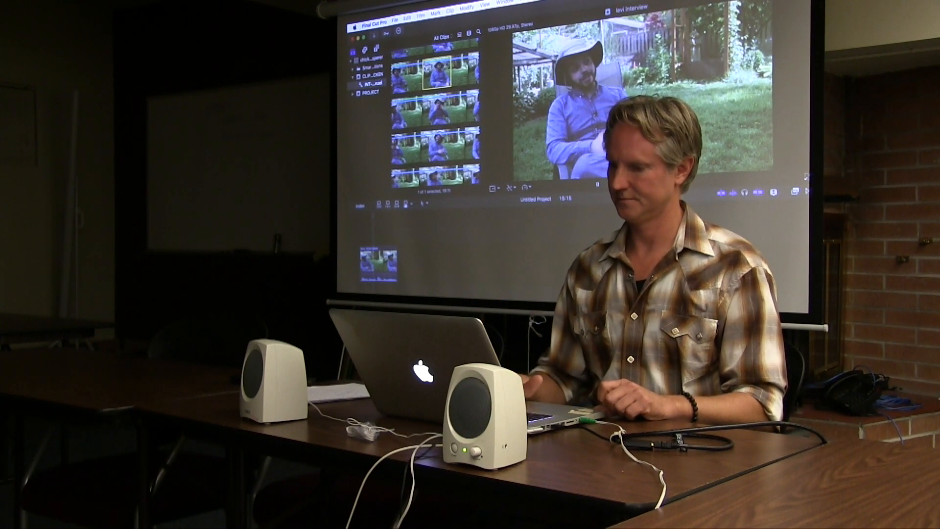
key("space")
Step: Preview another favorited interview range, about 25 seconds long, and append it to the project timeline
scroll(425, 69, "up", 2)
scroll(424, 68, "up", 2)
left_click_drag(407, 139, 460, 92)
key("space")
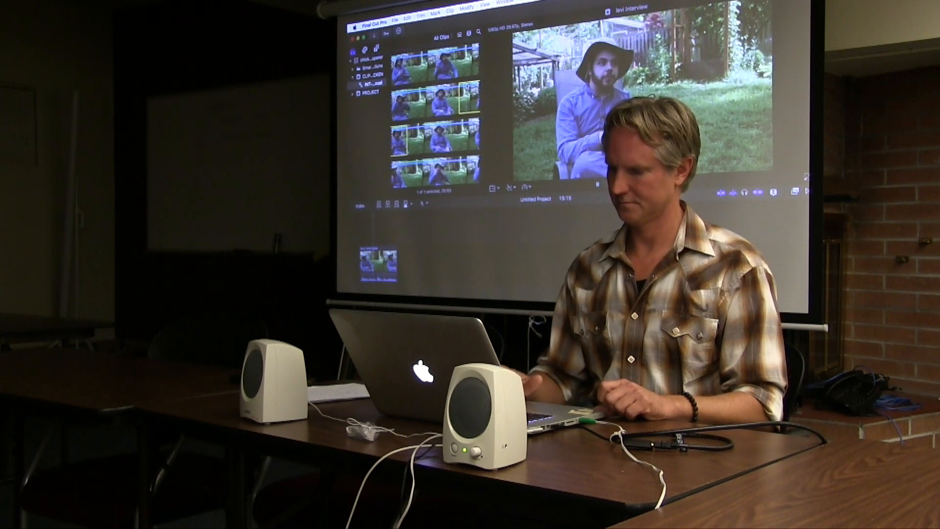
key("space")
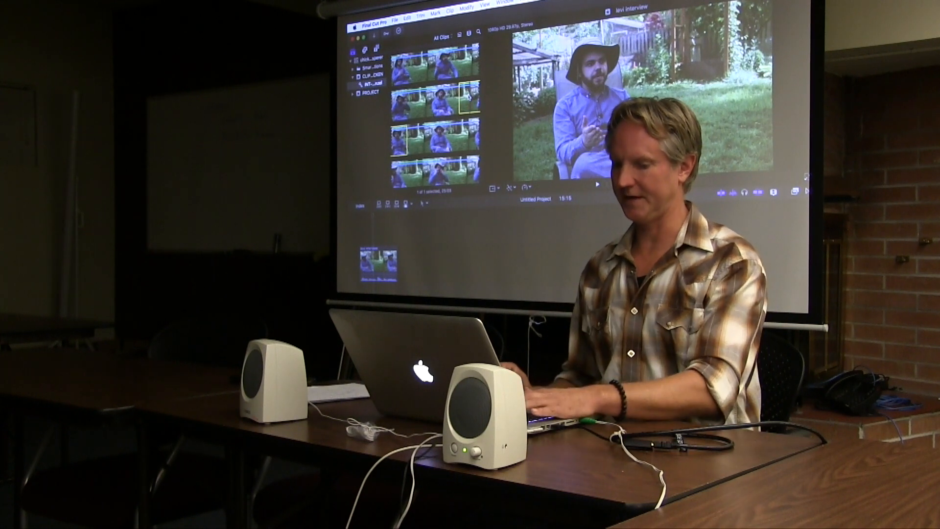
key("e")
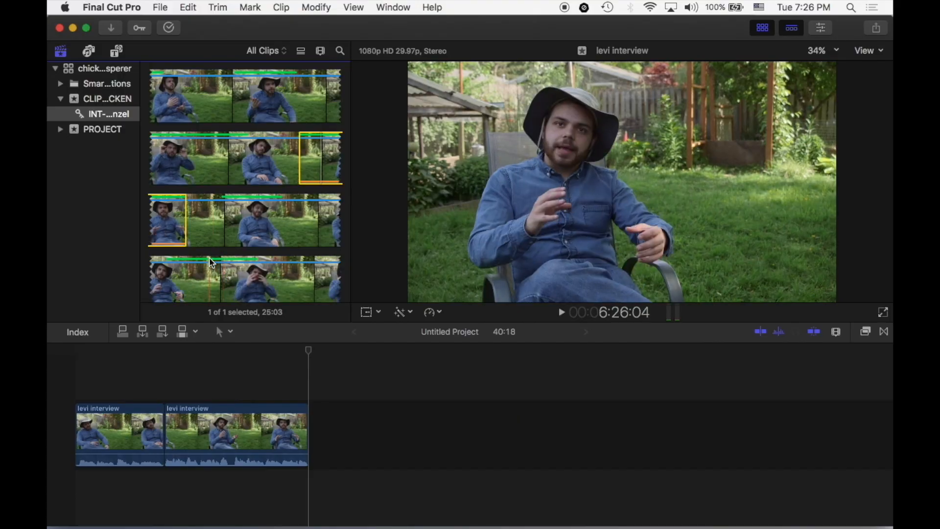
Step: Append the interview's favorited range around 6:27, about 29 seconds long, to the end of the timeline
left_click(214, 263)
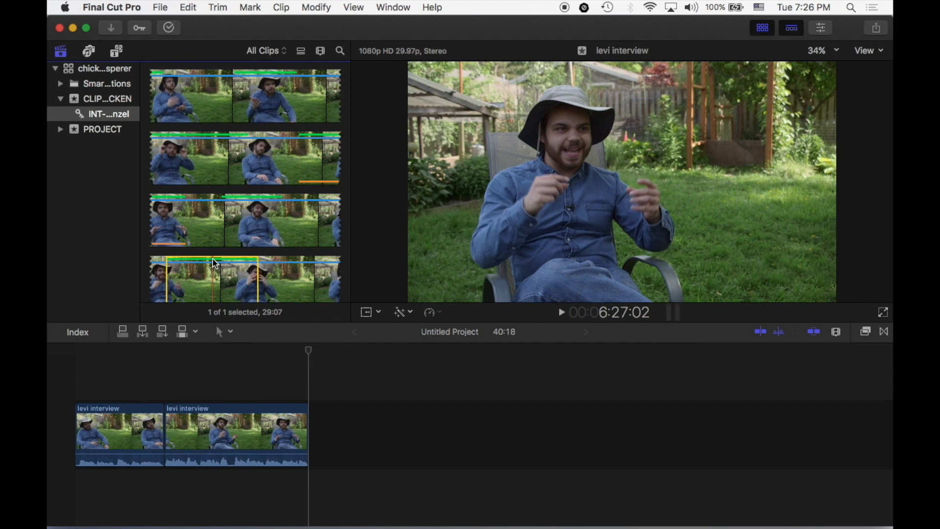
key("e")
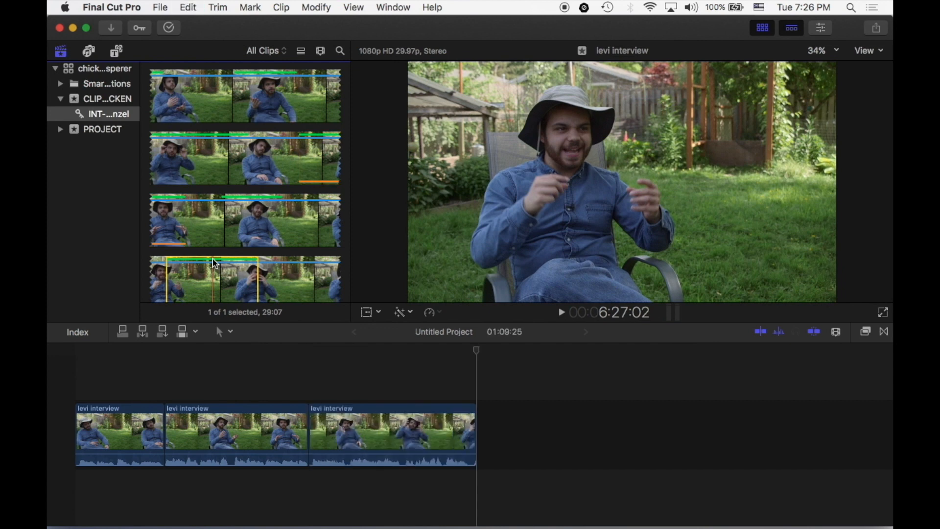
scroll(214, 263, "down", 1)
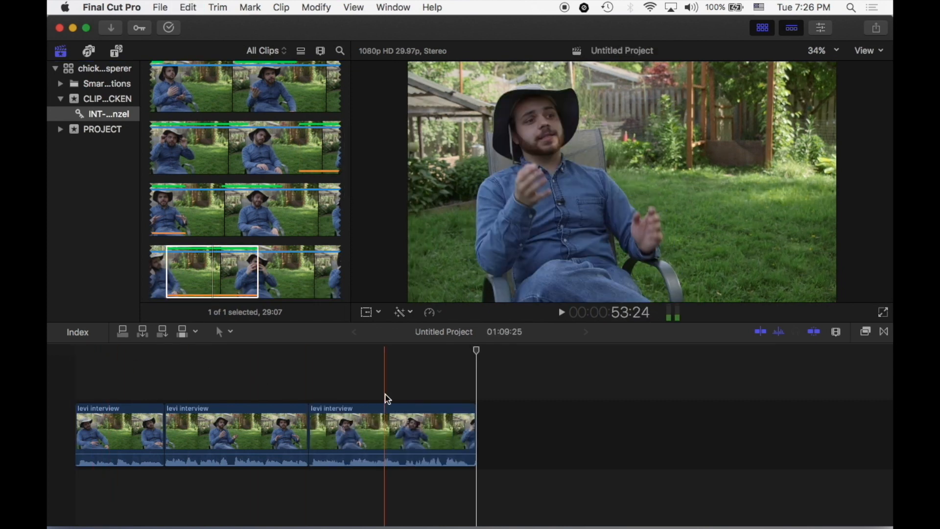
Step: Enlarge the timeline area and play the assembled interview clips from the start
left_click_drag(411, 325, 416, 288)
left_click_drag(414, 257, 415, 256)
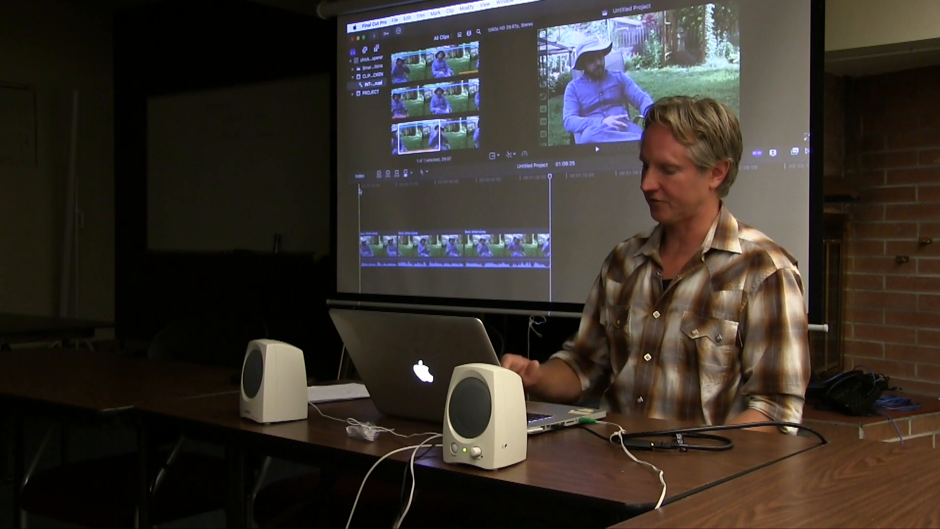
key("space")
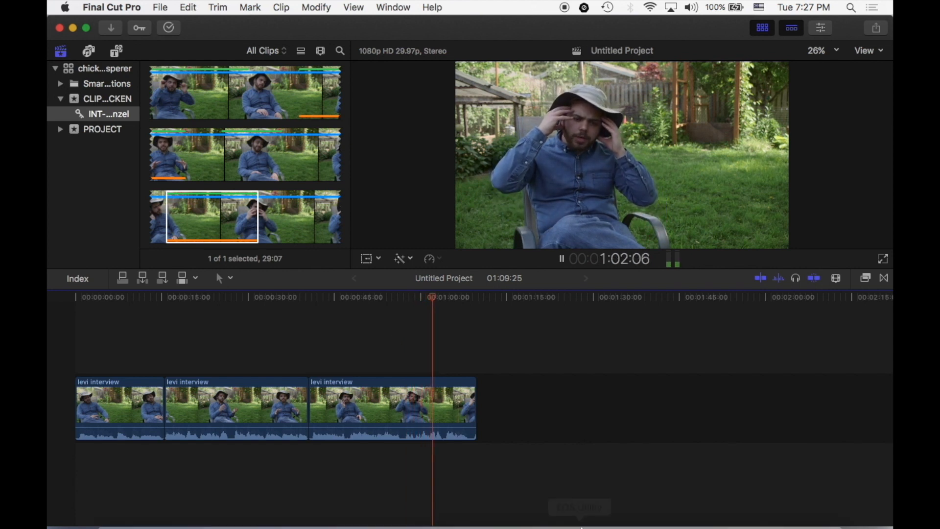
mouse_move(579, 510)
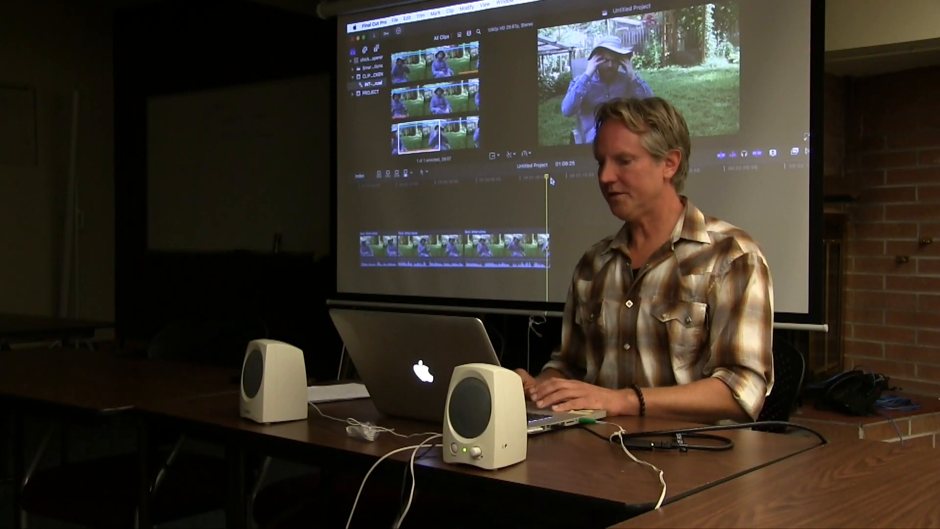
Step: Play through the second interview clip to 29:25 and trim its end back to that point
left_click_drag(553, 179, 528, 184)
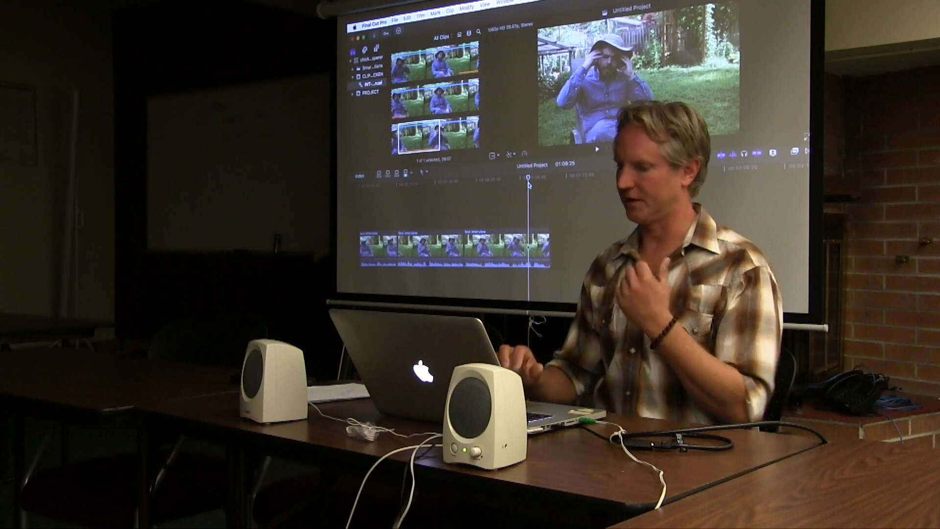
left_click(450, 190)
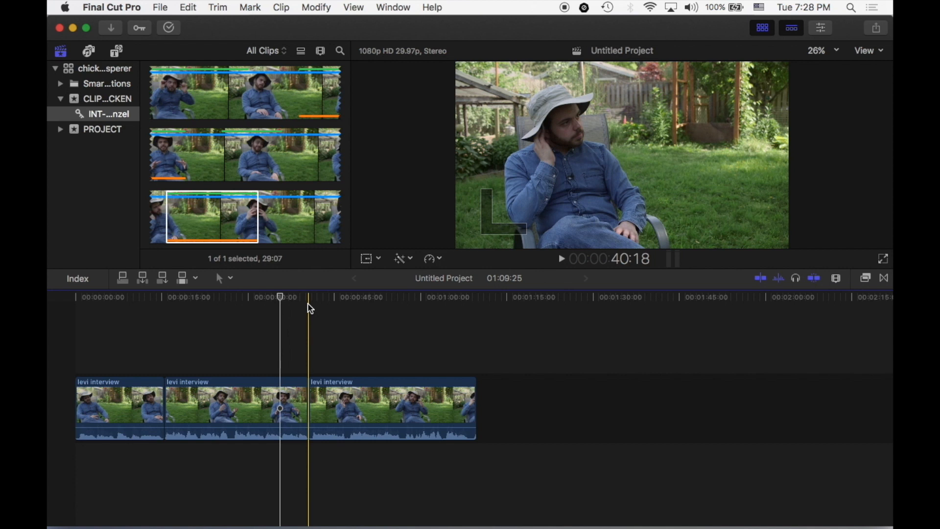
left_click(205, 297)
key("space")
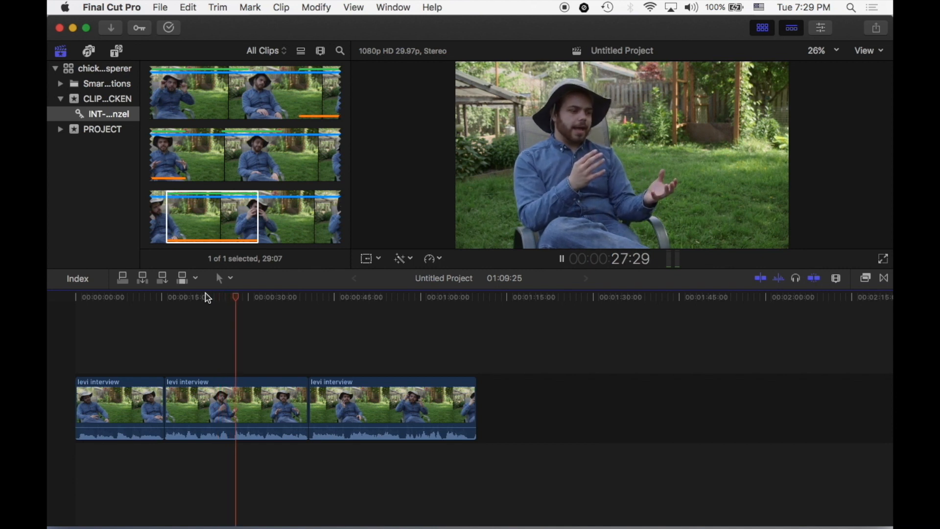
key("space")
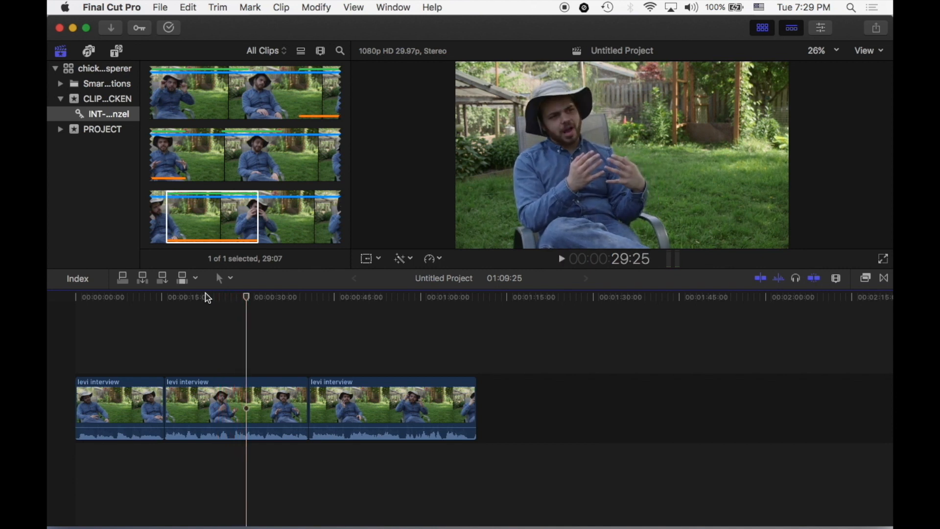
left_click_drag(307, 406, 246, 403)
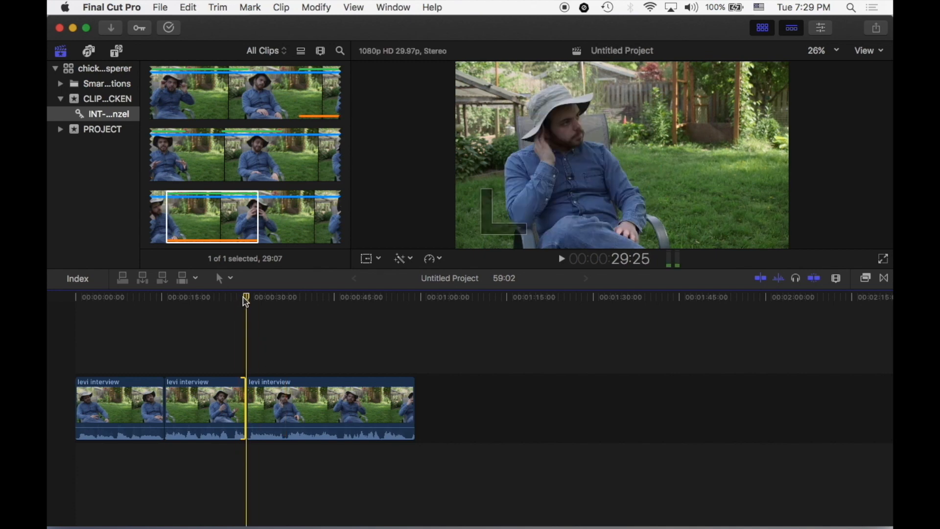
Step: Readjust the cut between the second and third interview clips by lengthening the second and shortening the third's start
left_click(313, 342)
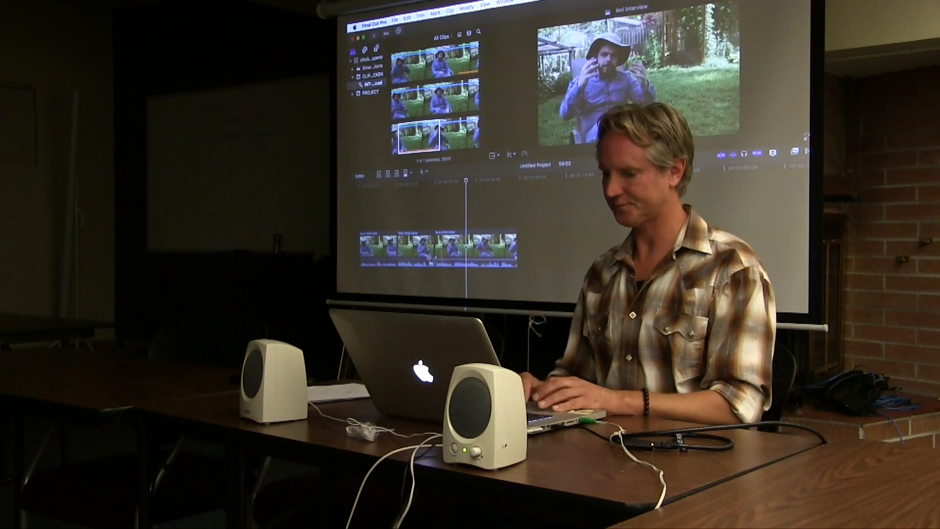
left_click_drag(433, 247, 483, 245)
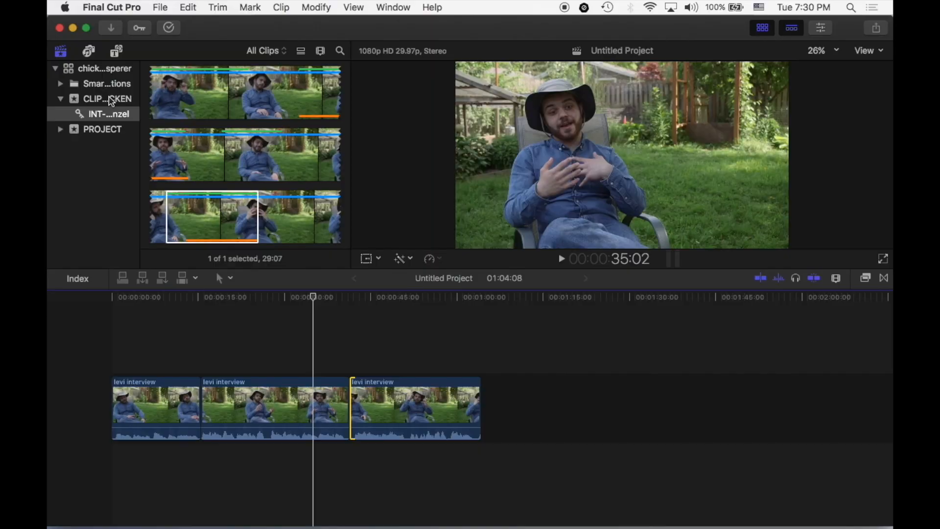
left_click(112, 99)
left_click_drag(182, 129, 213, 127)
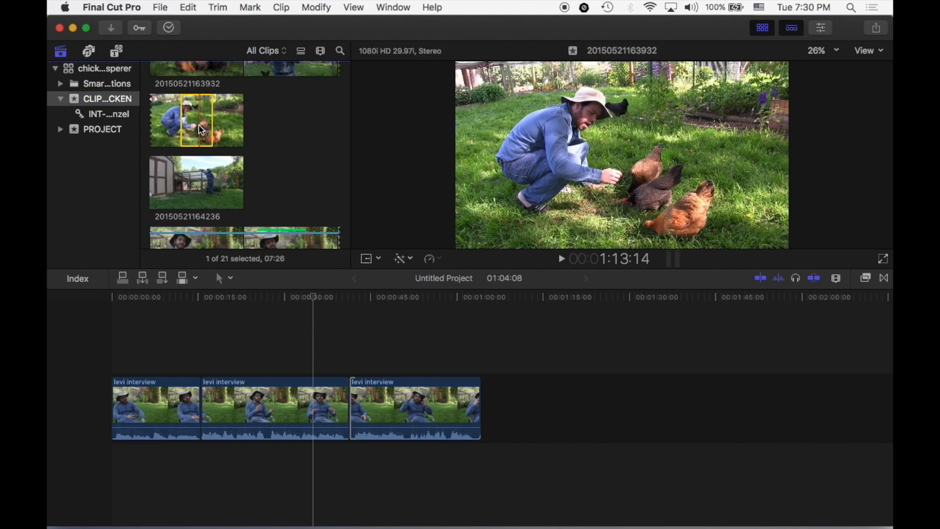
key("q")
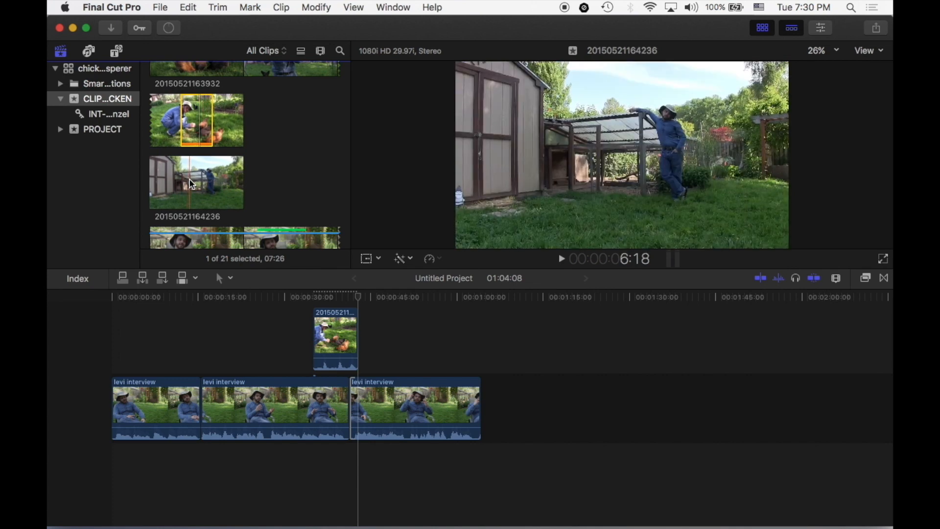
scroll(191, 185, "up", 5)
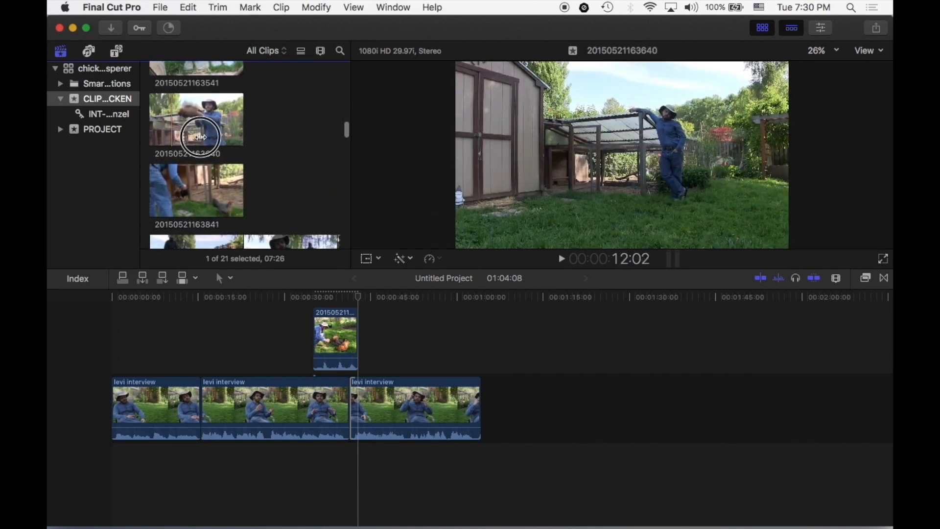
left_click_drag(200, 137, 208, 139)
key("q")
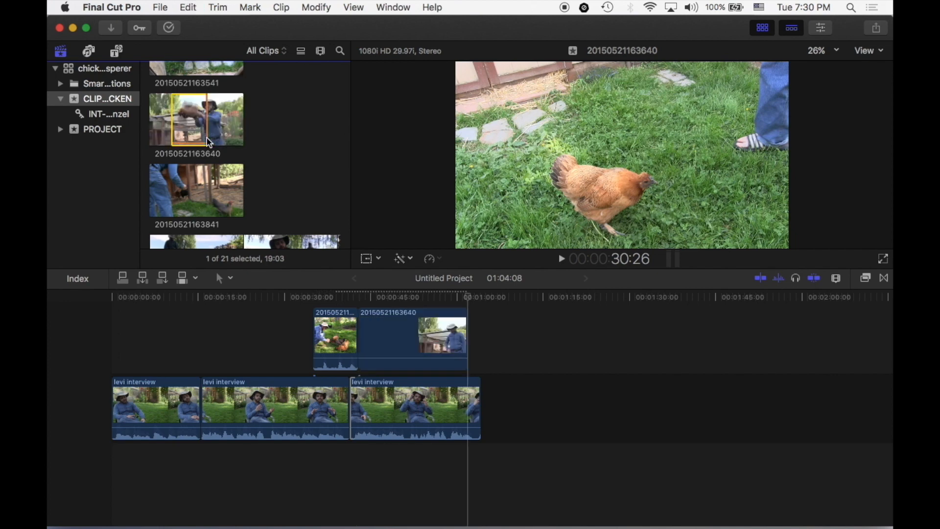
left_click_drag(466, 344, 410, 338)
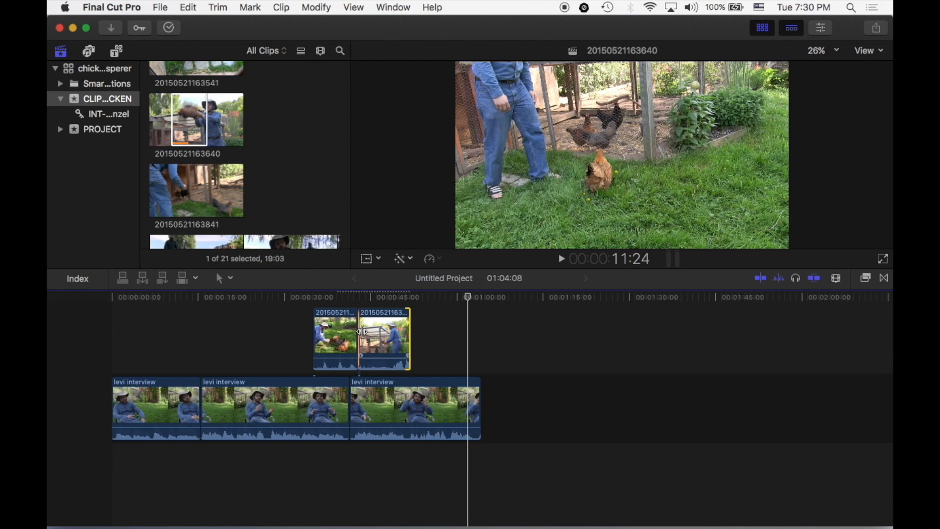
left_click(363, 332)
mouse_move(363, 331)
left_mouse_down()
mouse_move(380, 331)
mouse_move(354, 331)
mouse_move(379, 332)
left_mouse_up()
scroll(382, 336, "up", 2)
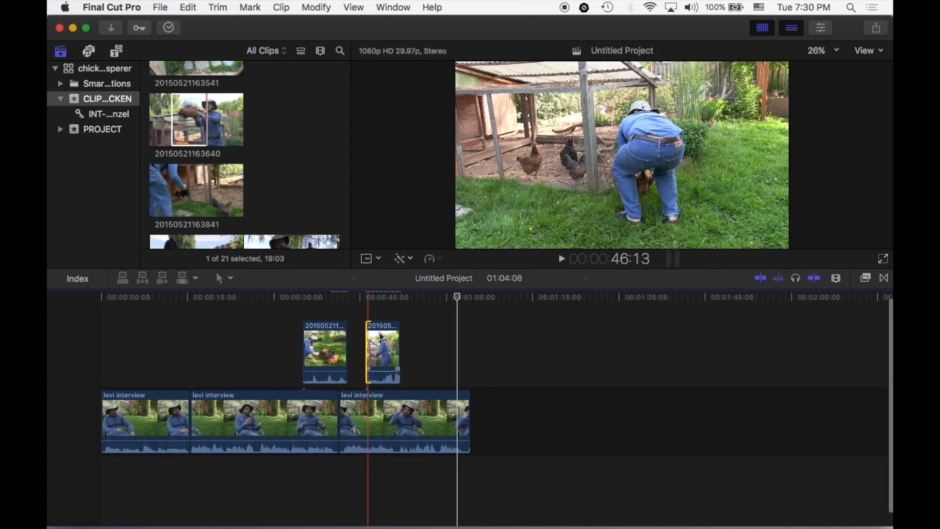
scroll(371, 347, "right", 2)
left_click_drag(361, 358, 233, 353)
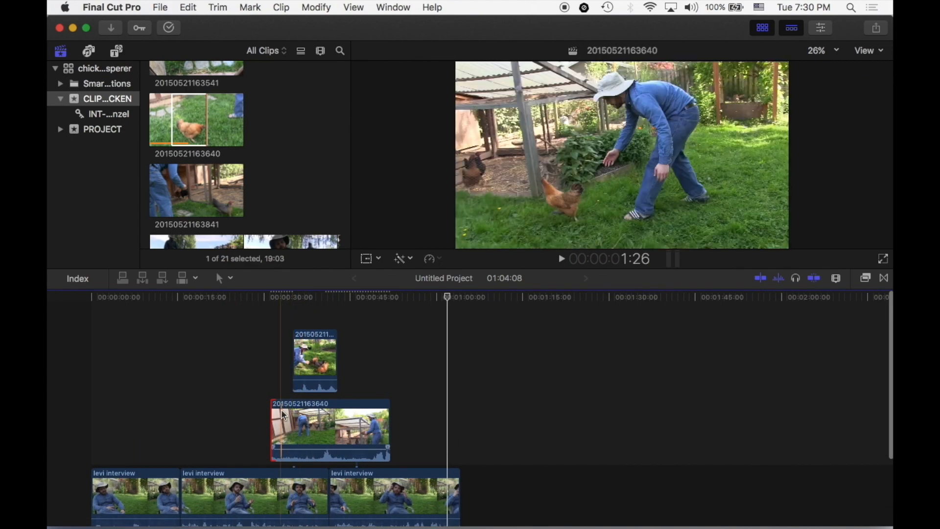
left_click_drag(270, 410, 348, 413)
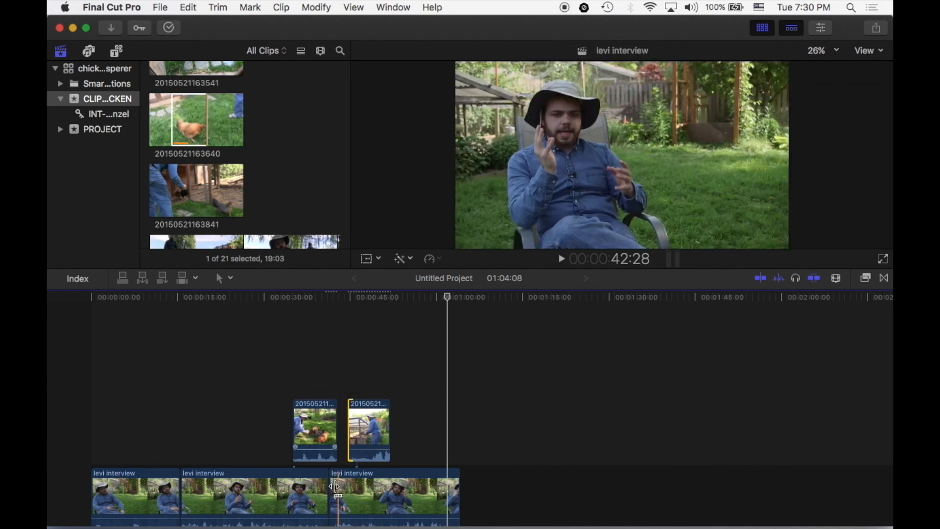
Step: Trim about 6 seconds off the start of the second interview clip
left_click_drag(187, 485, 218, 476)
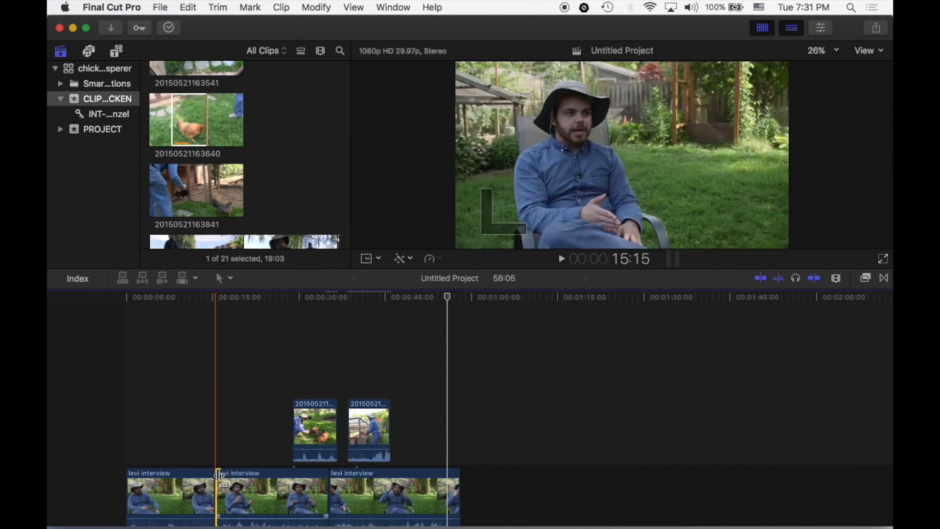
scroll(231, 403, "down", 2)
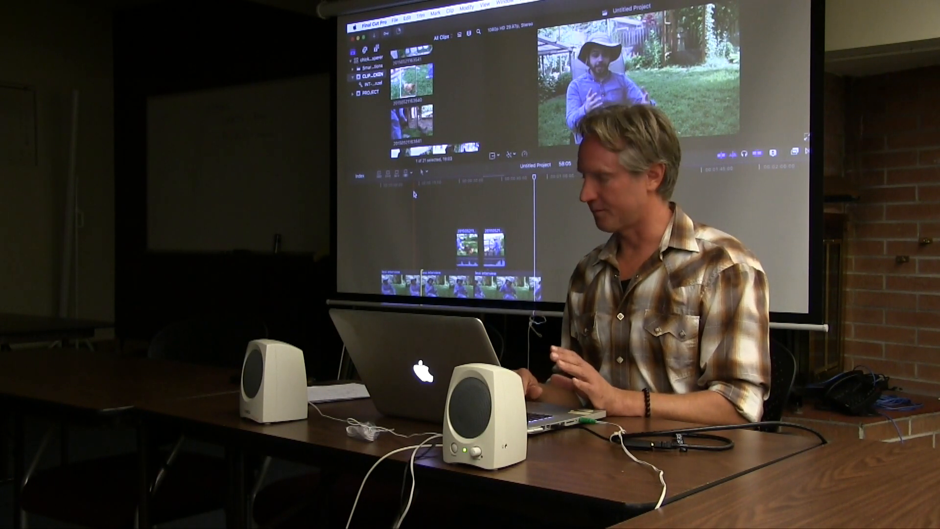
Step: Play the project from about 27 seconds to review the transition into the first connected chicken clip
left_click(450, 184)
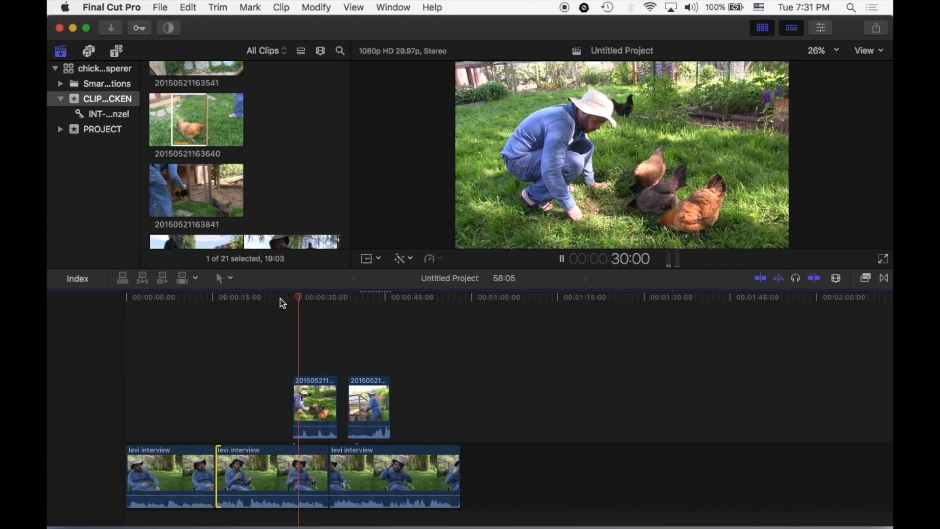
key("space")
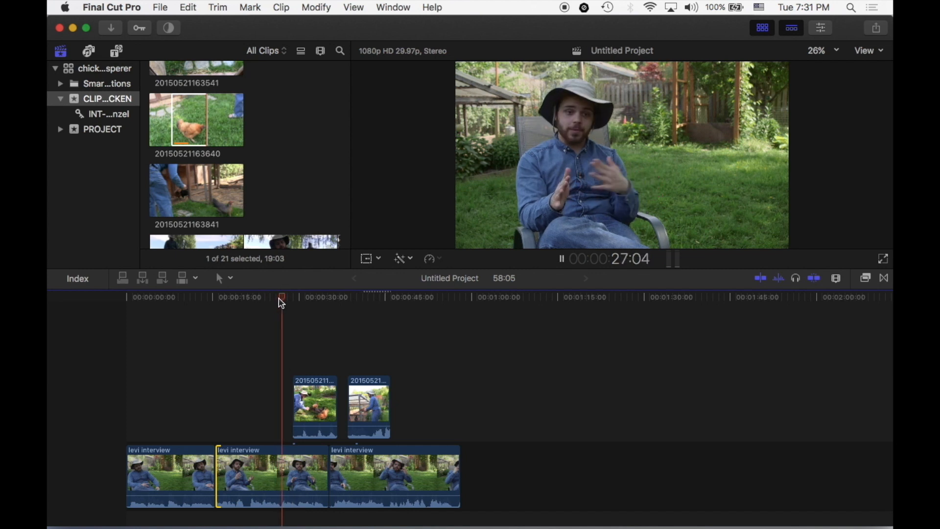
key("space")
key("space")
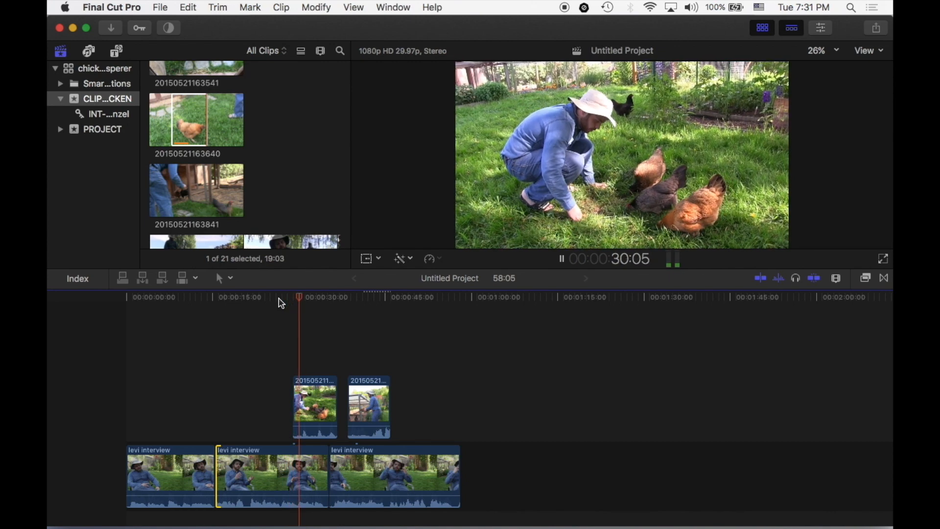
key("space")
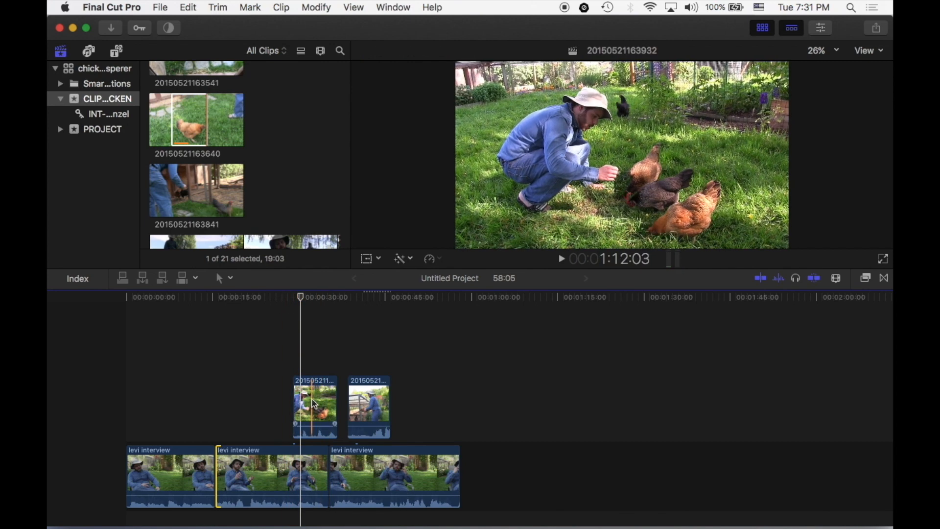
left_click(314, 299)
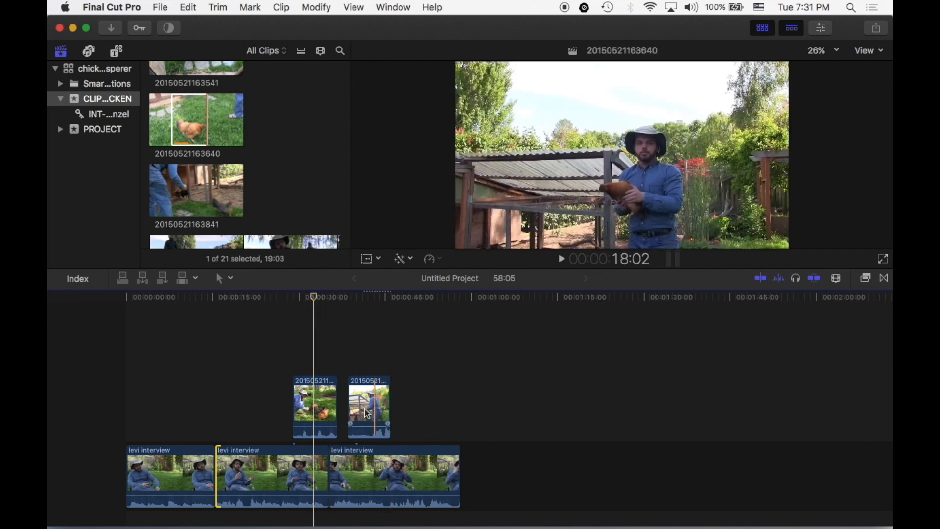
left_click(365, 409)
left_click_drag(365, 408, 314, 327)
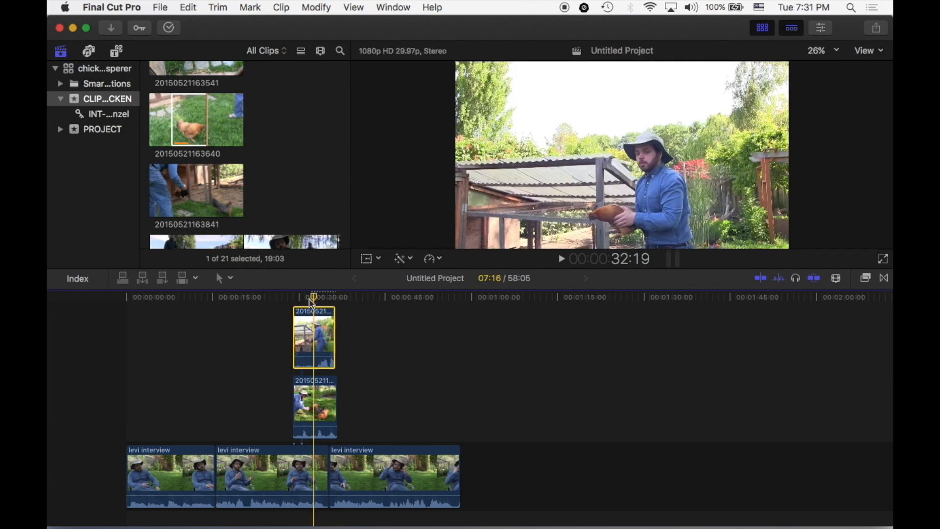
scroll(314, 299, "up", 1)
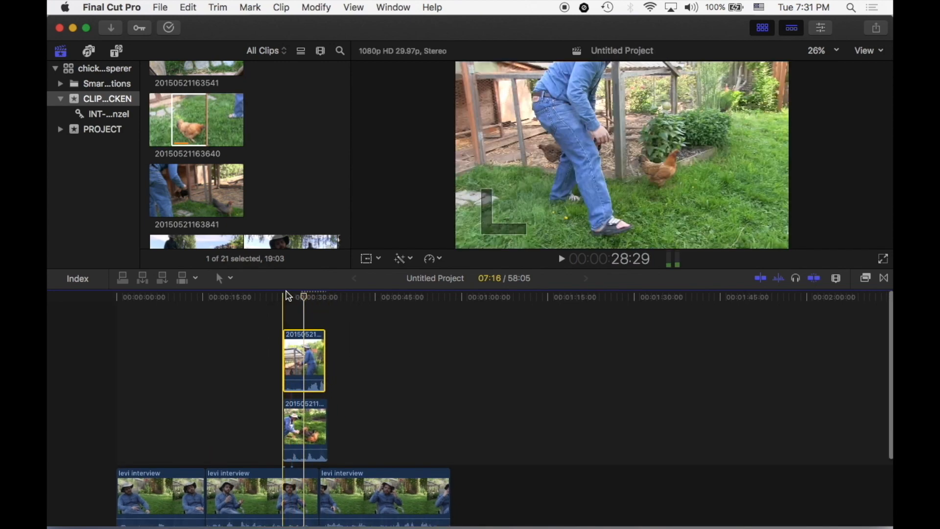
key("space")
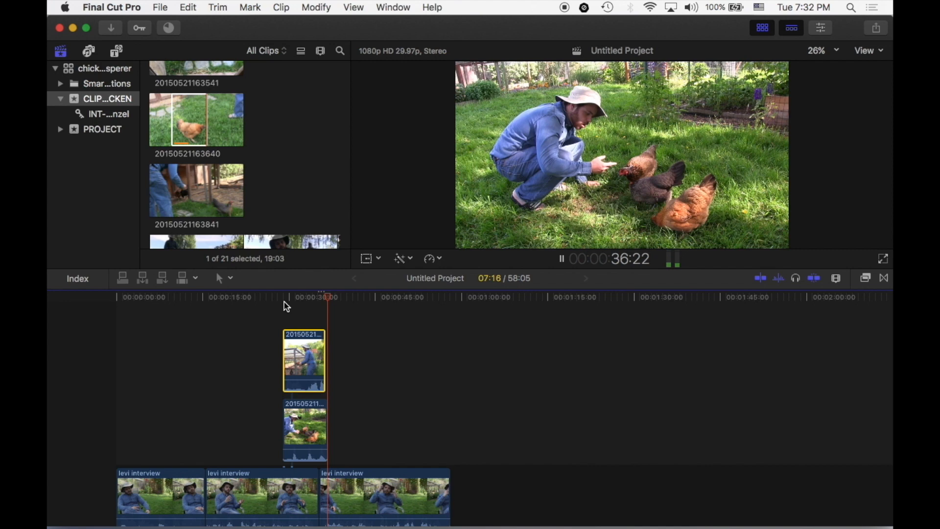
left_click_drag(301, 363, 536, 426)
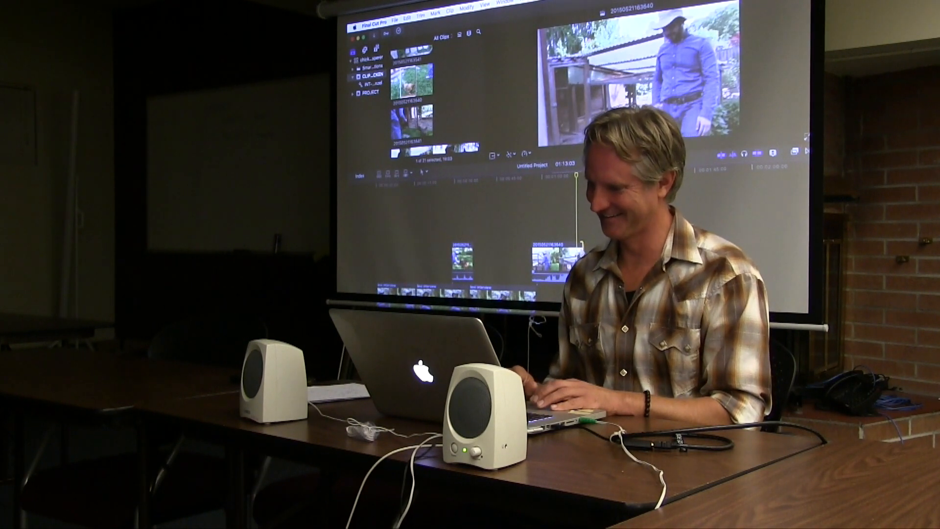
left_click_drag(581, 255, 576, 254)
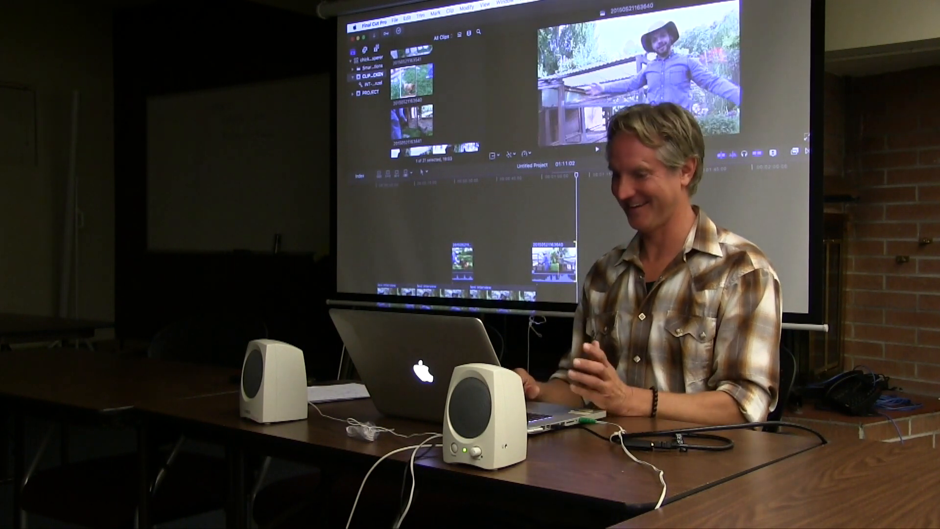
left_click(514, 218)
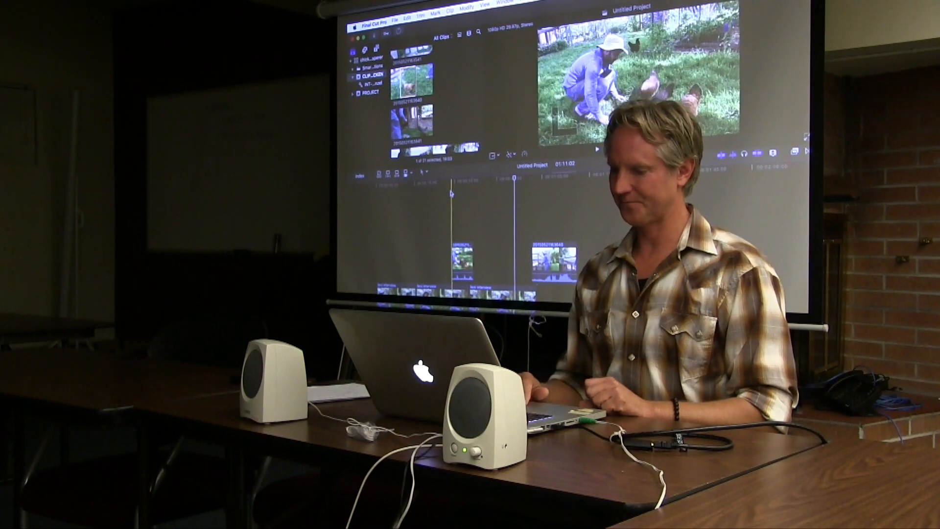
left_click(497, 192)
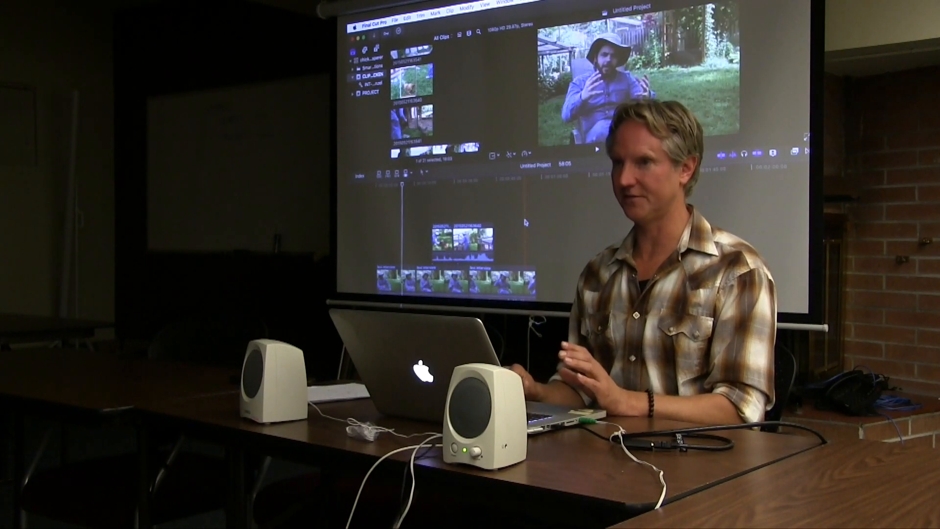
left_click(477, 181)
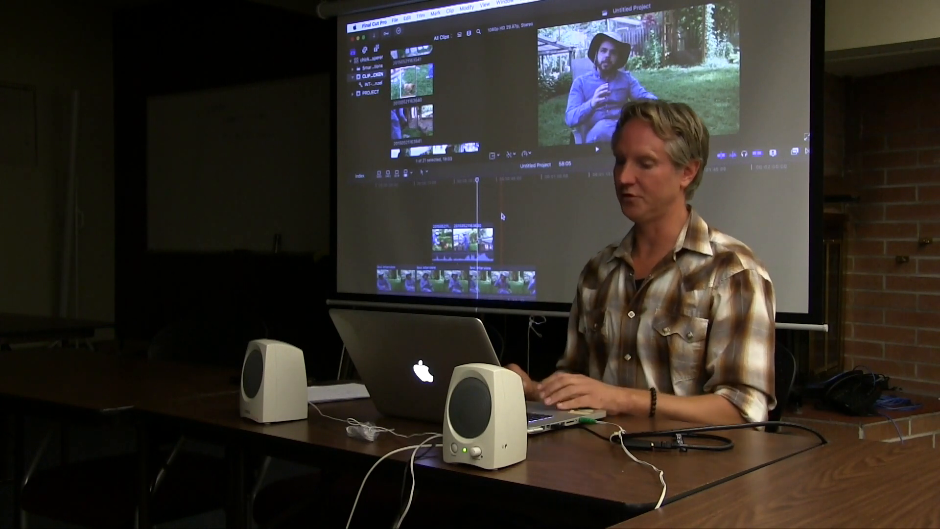
left_click_drag(472, 240, 549, 237)
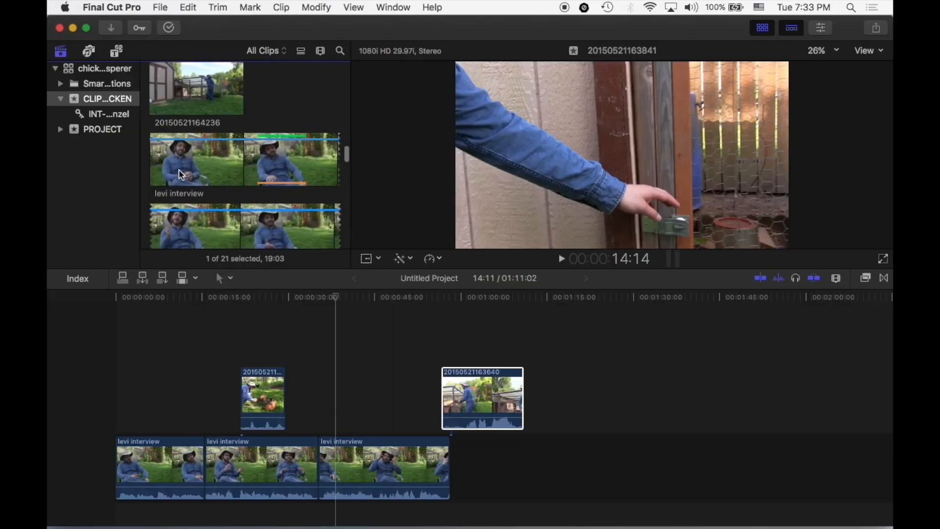
scroll(181, 174, "up", 5)
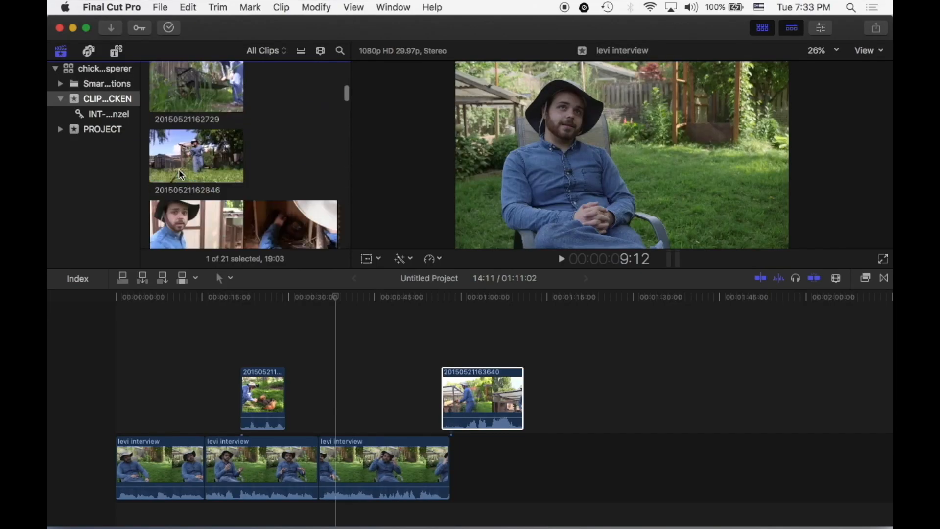
left_click_drag(169, 172, 120, 401)
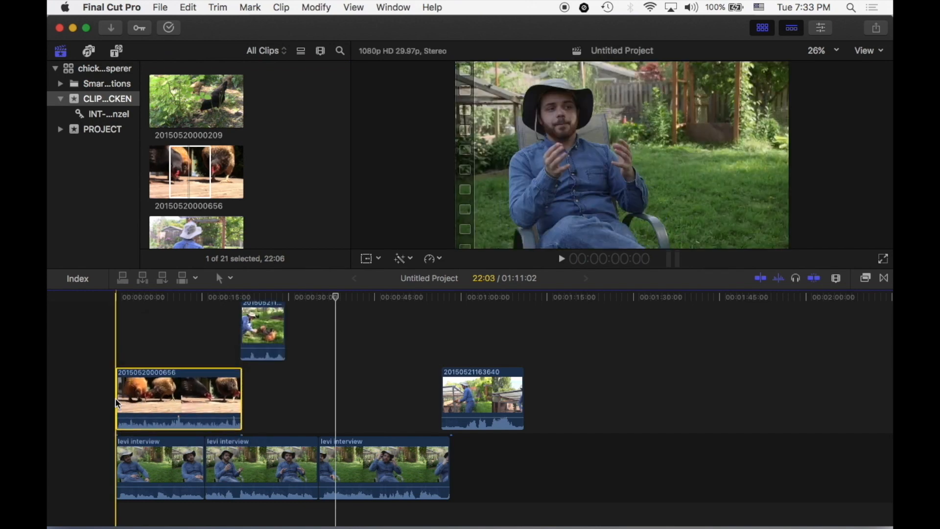
left_click_drag(230, 398, 147, 399)
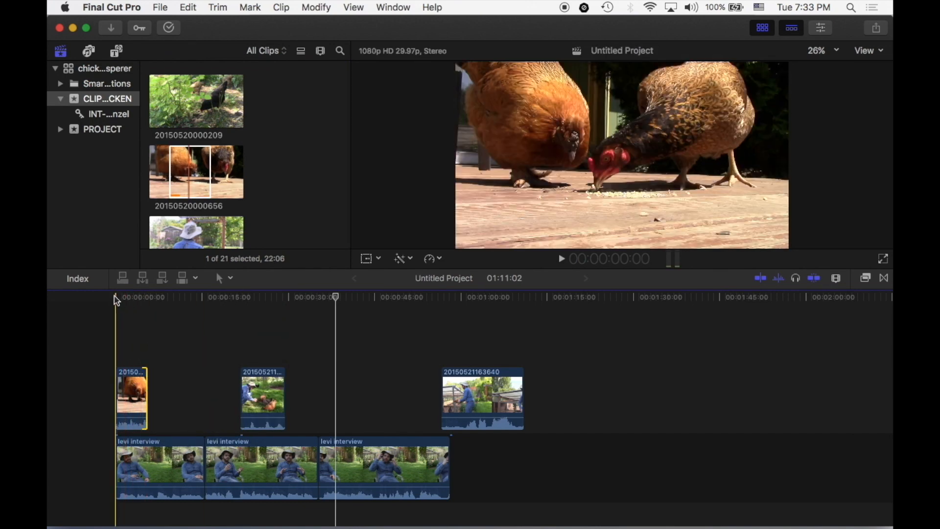
key("alt+w")
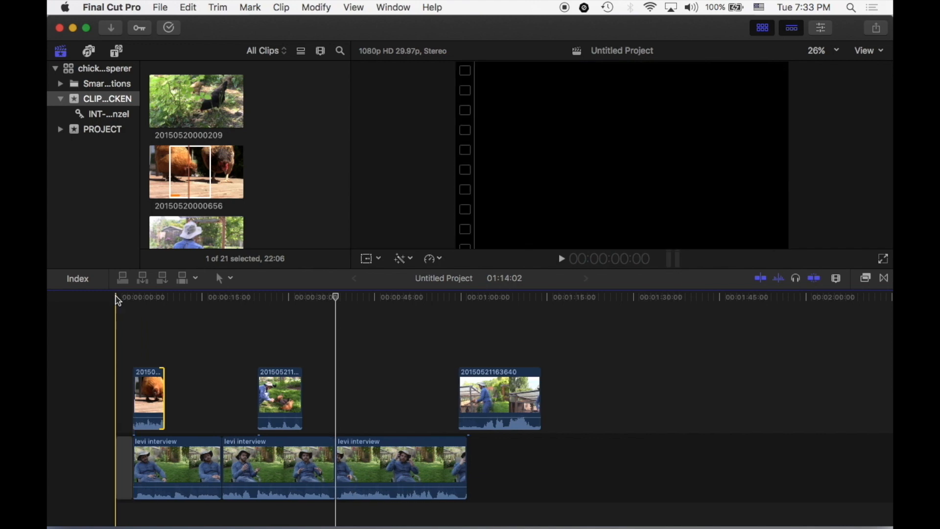
left_click_drag(144, 380, 126, 381)
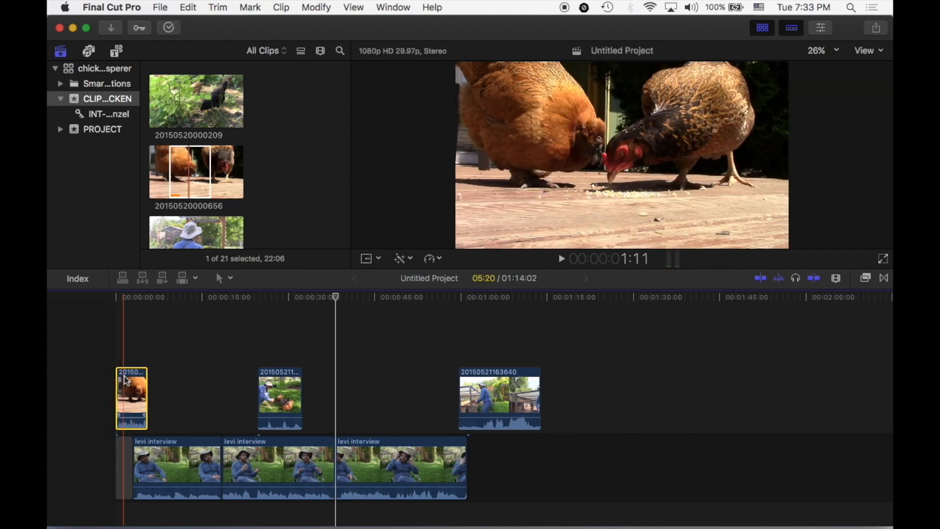
key("super+equal")
key("super+equal")
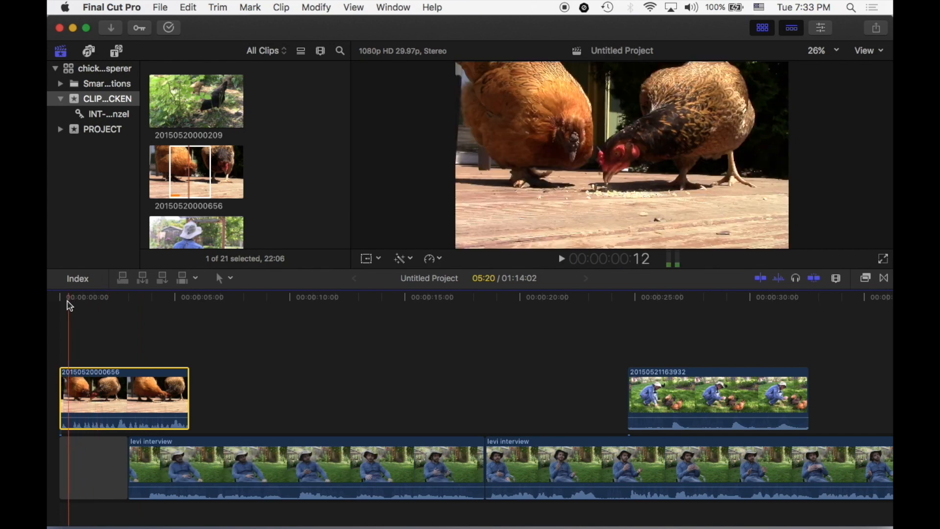
key("Home")
key("space")
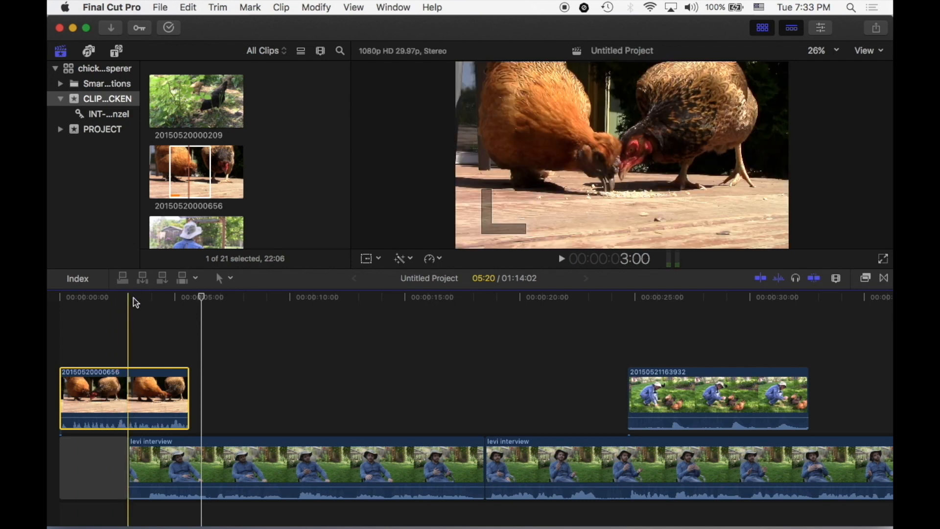
left_click_drag(160, 384, 202, 384)
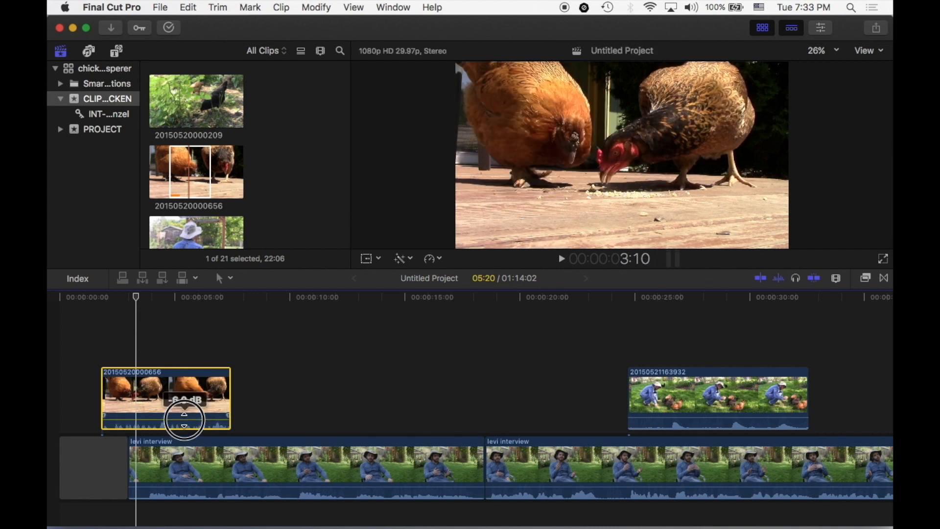
left_click_drag(185, 420, 188, 420)
left_click(101, 300)
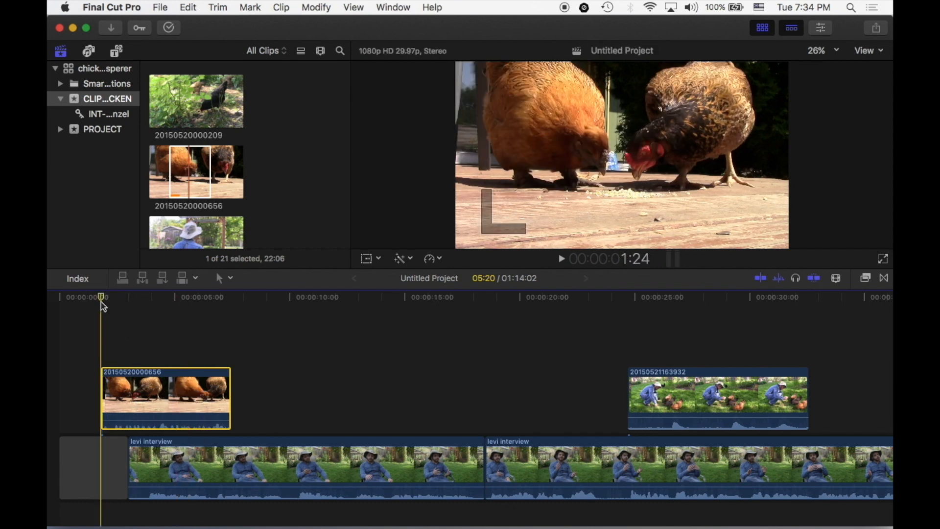
key("space")
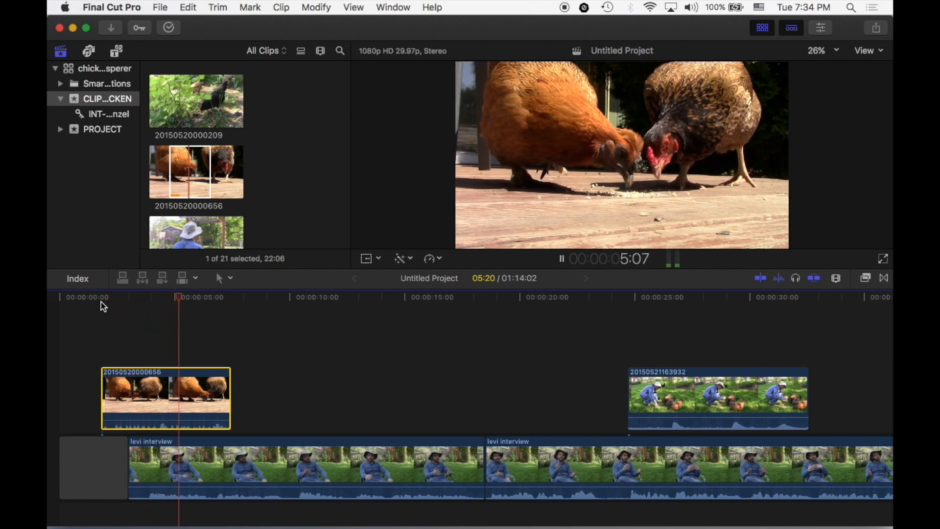
key("space")
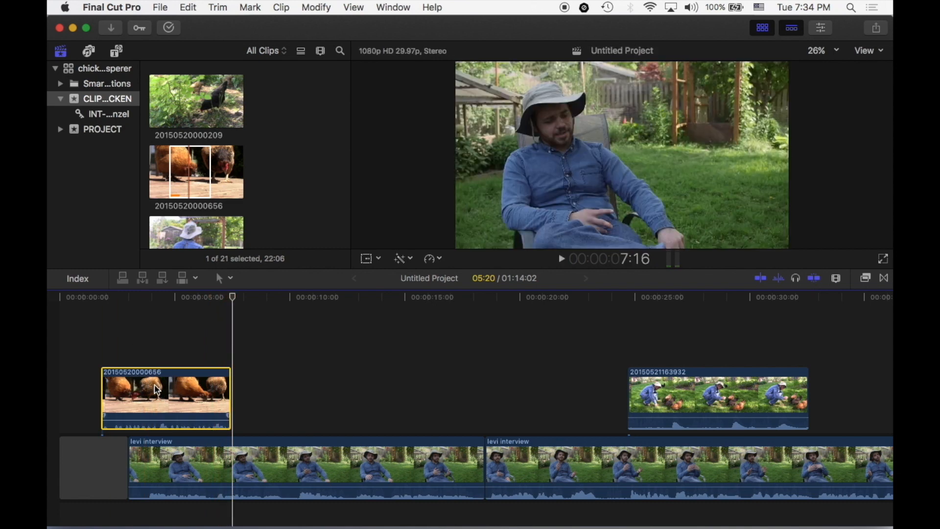
left_click(824, 31)
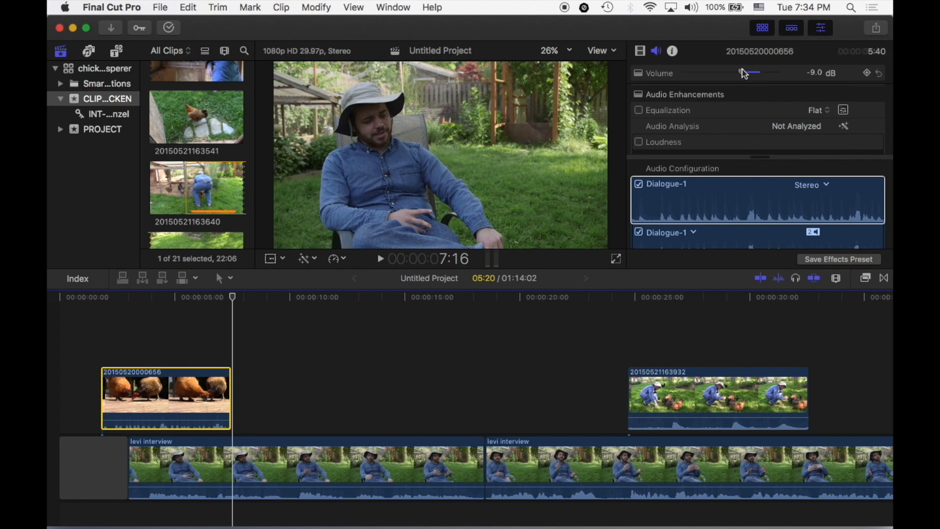
mouse_move(716, 74)
left_mouse_down()
mouse_move(741, 72)
mouse_move(708, 79)
left_mouse_up()
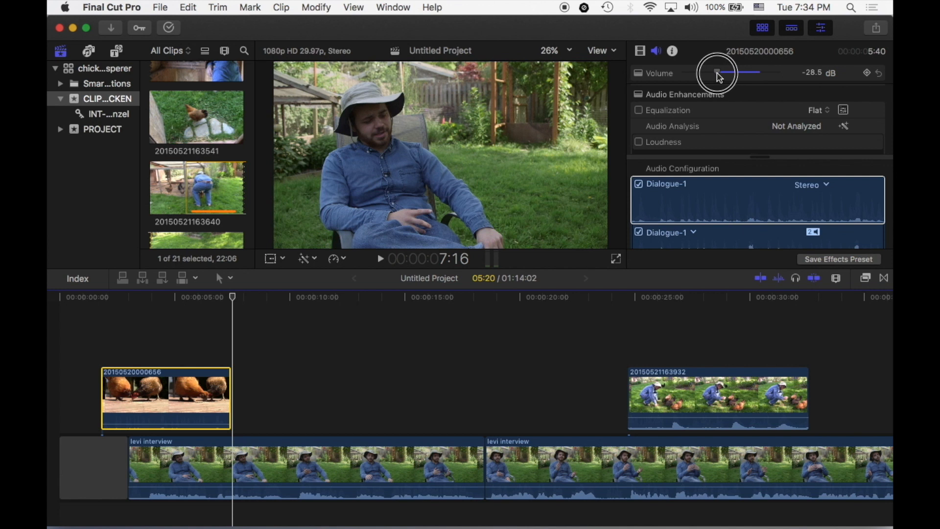
mouse_move(718, 77)
left_mouse_down()
mouse_move(682, 69)
mouse_move(787, 87)
mouse_move(781, 78)
mouse_move(751, 82)
mouse_move(782, 88)
mouse_move(766, 78)
mouse_move(687, 76)
mouse_move(710, 78)
left_mouse_up()
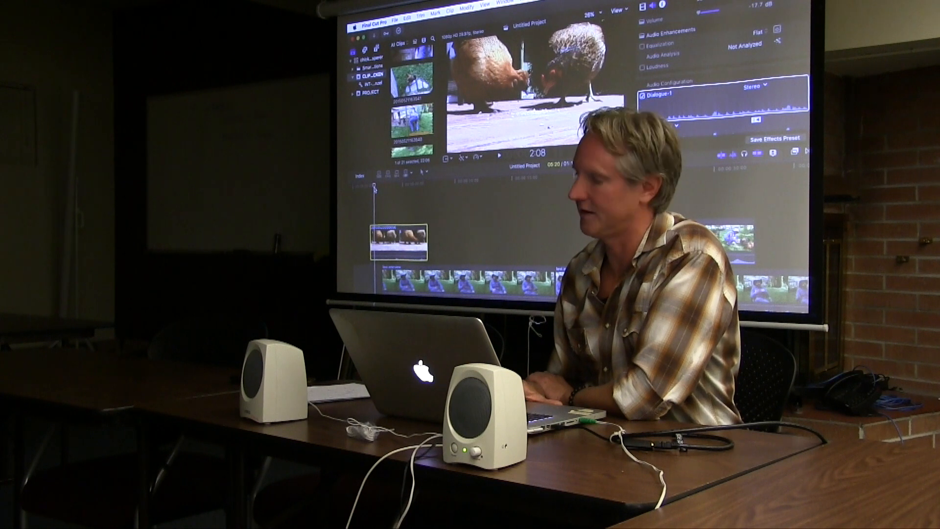
key("space")
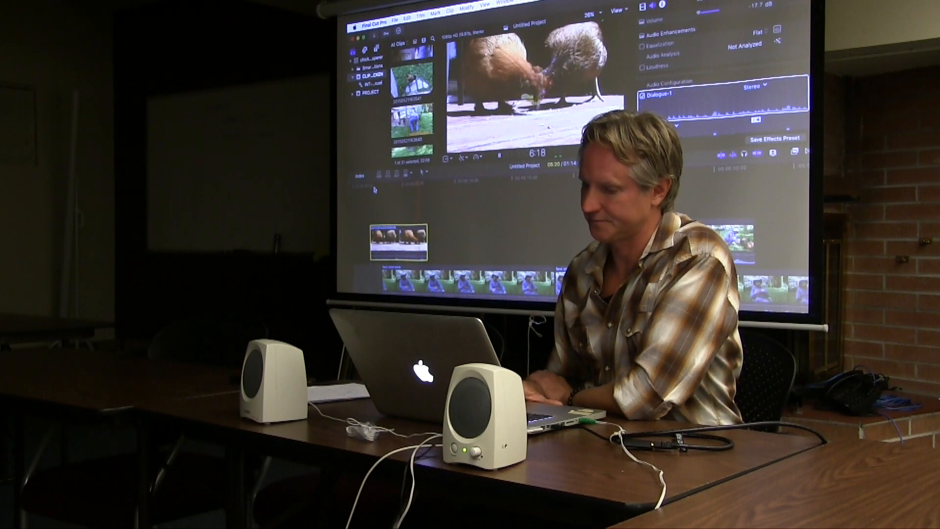
key("space")
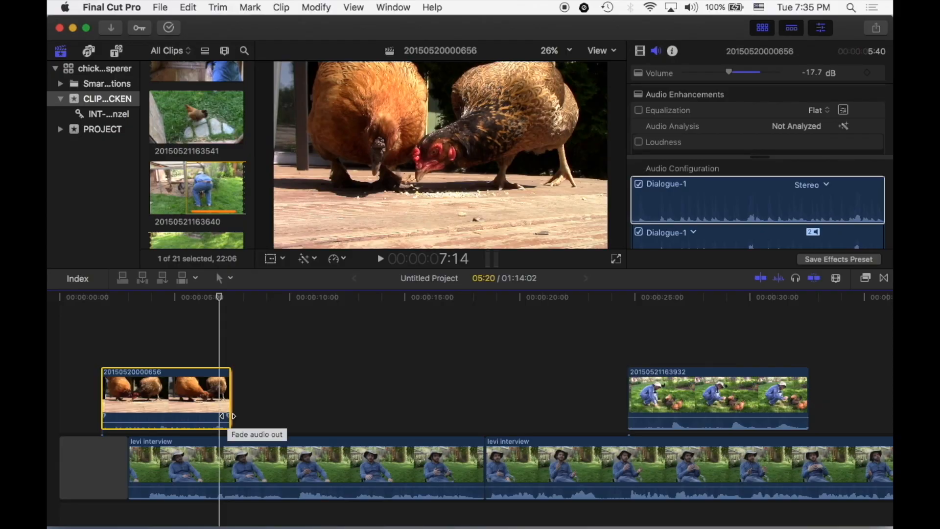
left_click(228, 416)
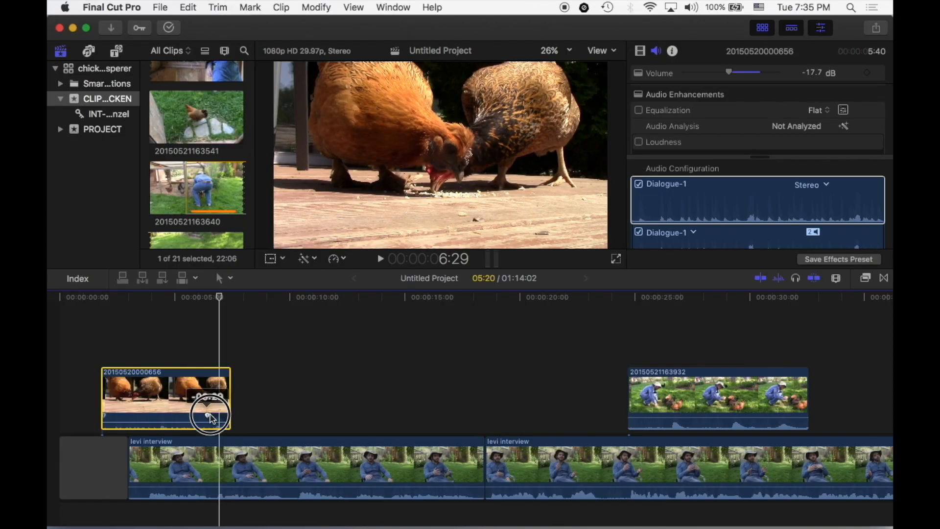
left_click_drag(226, 415, 211, 416)
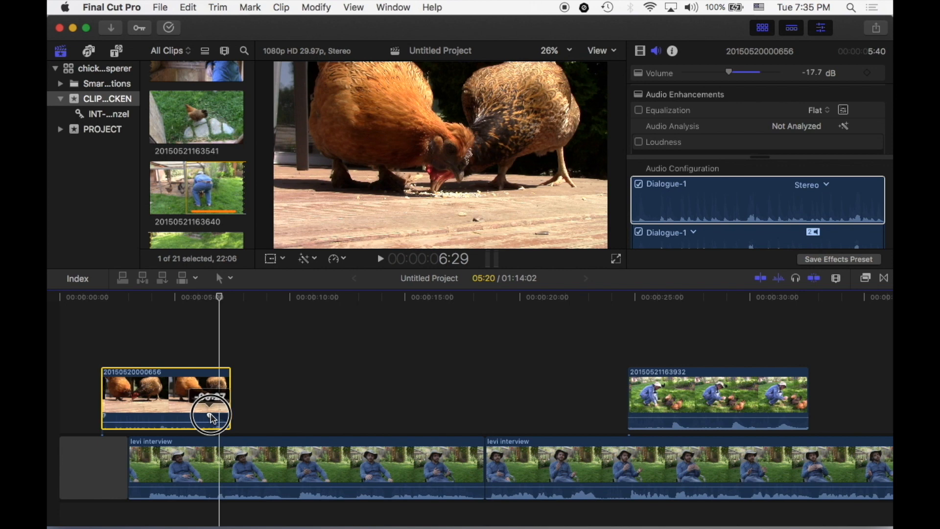
left_click_drag(177, 411, 166, 409)
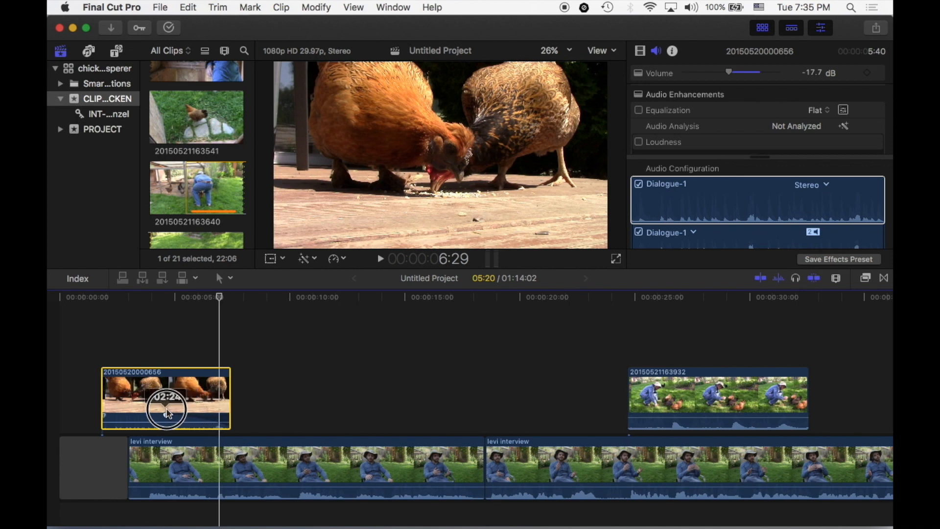
left_click(135, 296)
key("space")
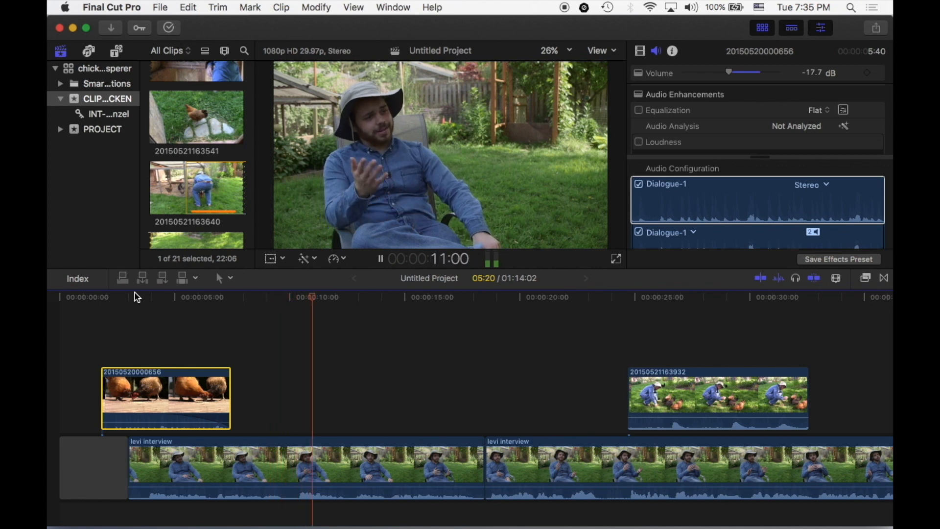
key("space")
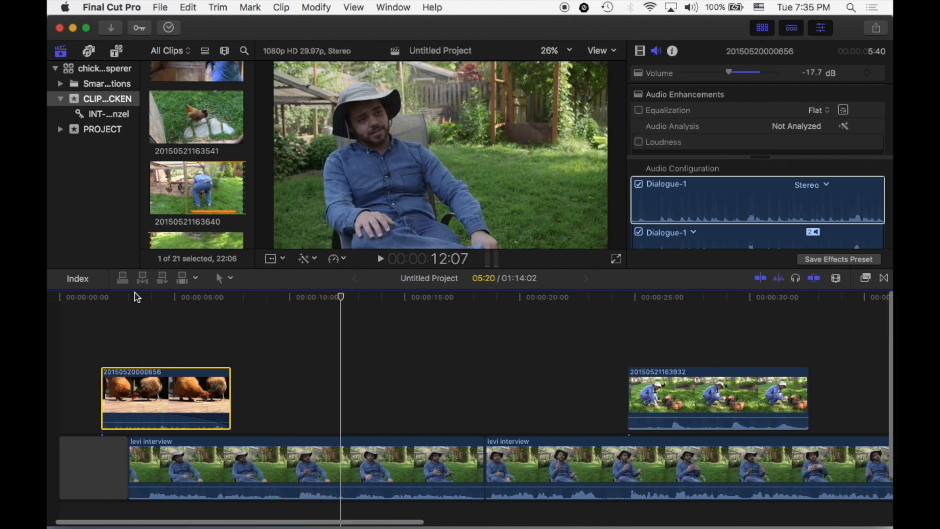
scroll(137, 297, "down", 2)
scroll(181, 372, "up", 2)
scroll(207, 174, "down", 5)
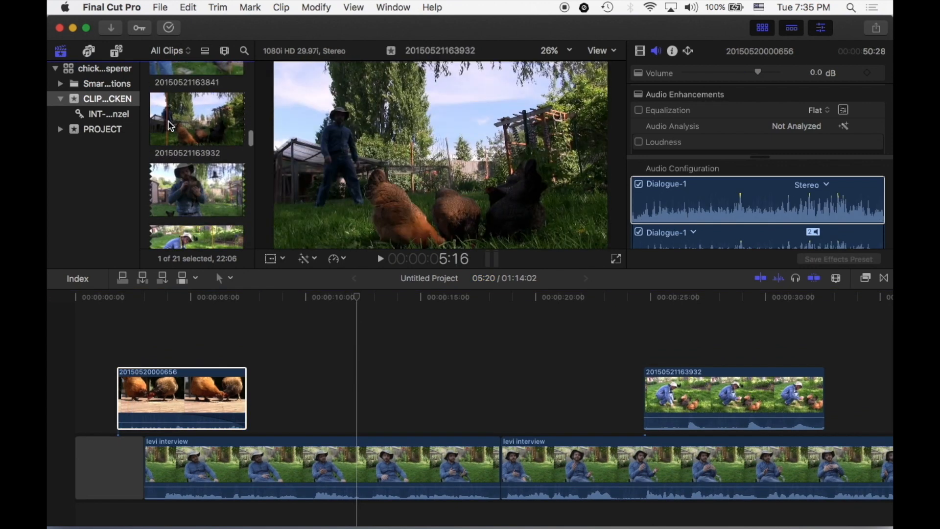
left_click_drag(189, 123, 356, 388)
left_click_drag(451, 420, 452, 425)
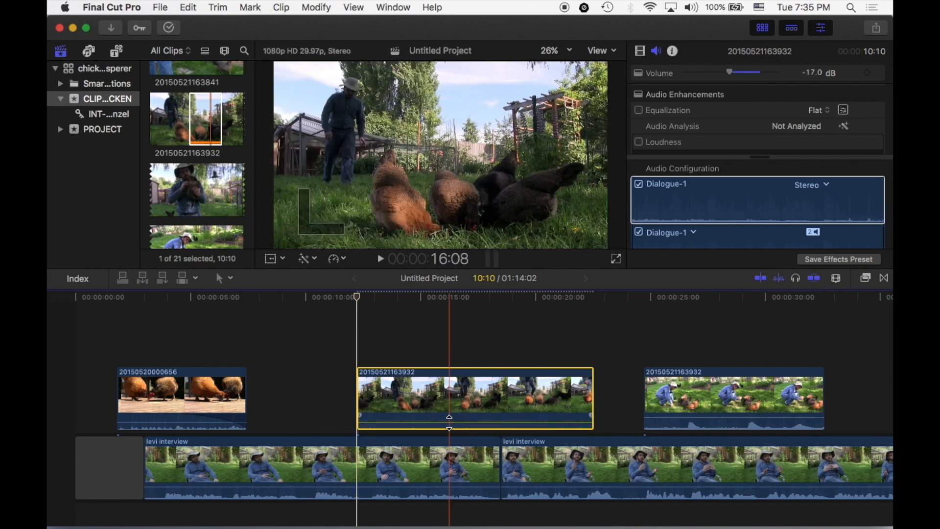
left_click(342, 301)
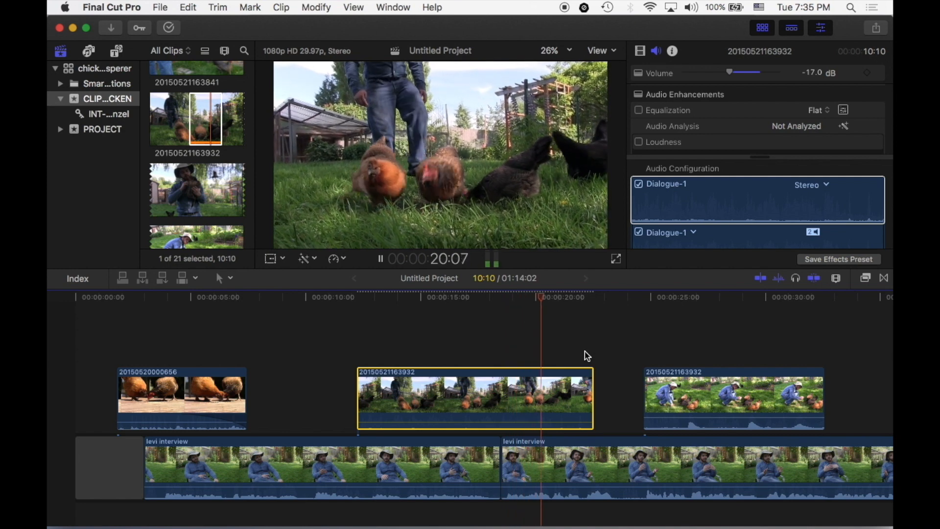
left_click_drag(592, 374, 545, 377)
left_click(509, 309)
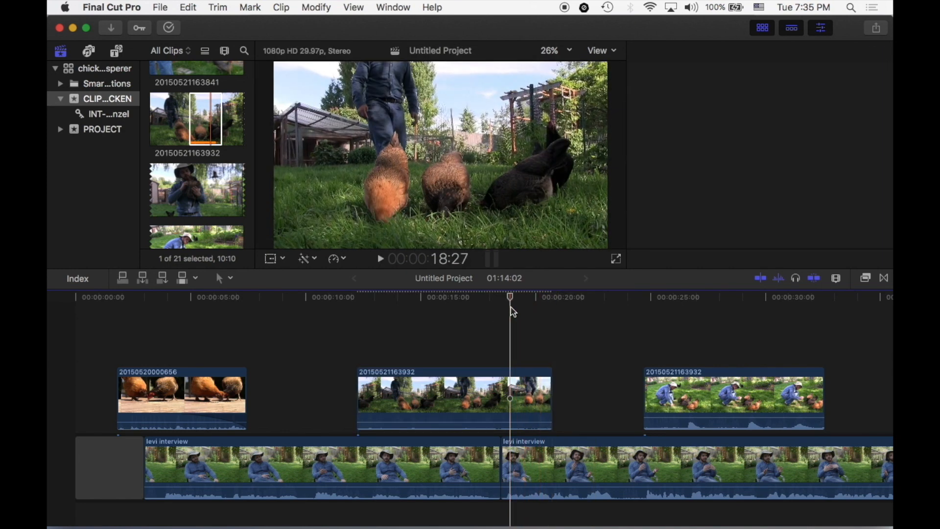
Step: Play the edit from about 18 seconds, through the second interview clip and its B-roll, into the third interview clip
key("space")
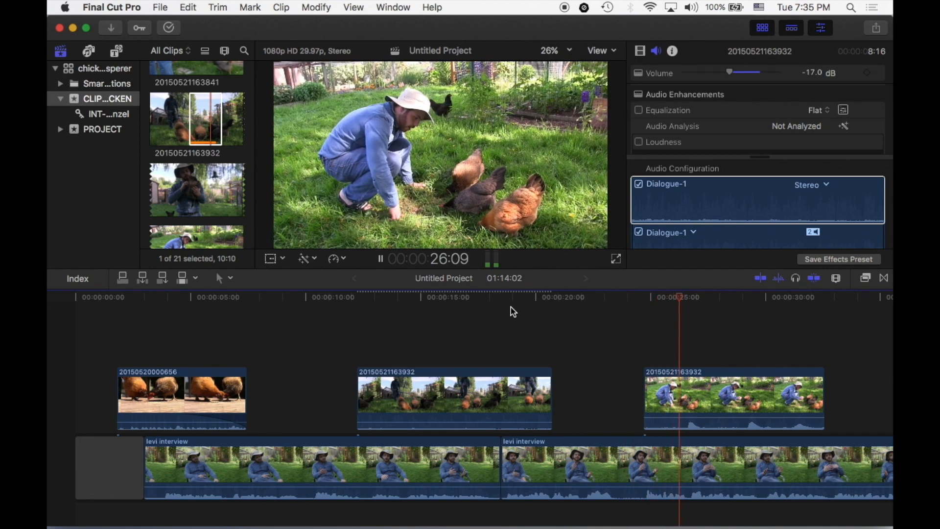
scroll(510, 308, "right", 5)
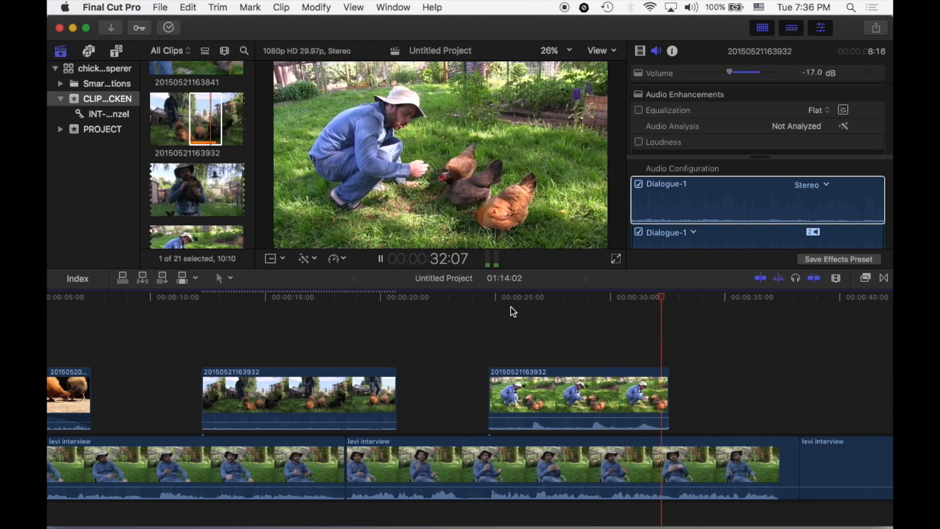
scroll(510, 307, "right", 1)
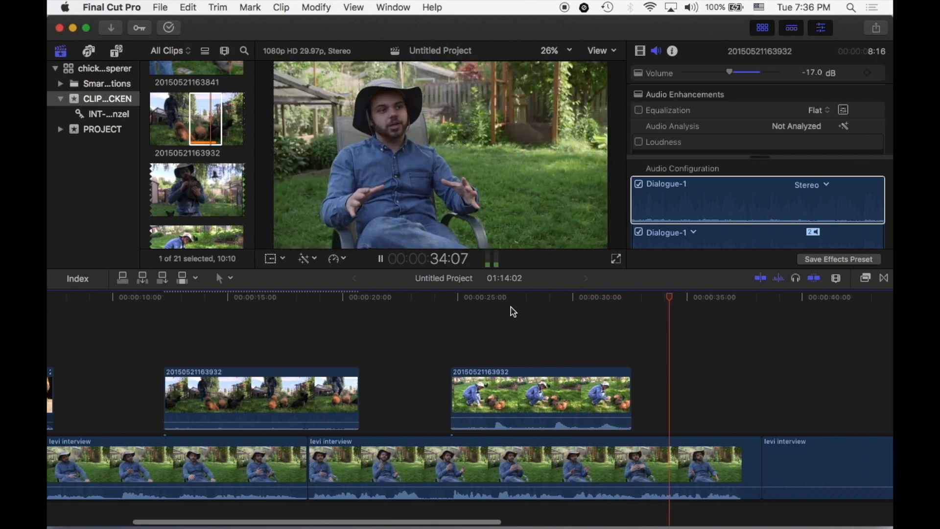
scroll(513, 312, "right", 3)
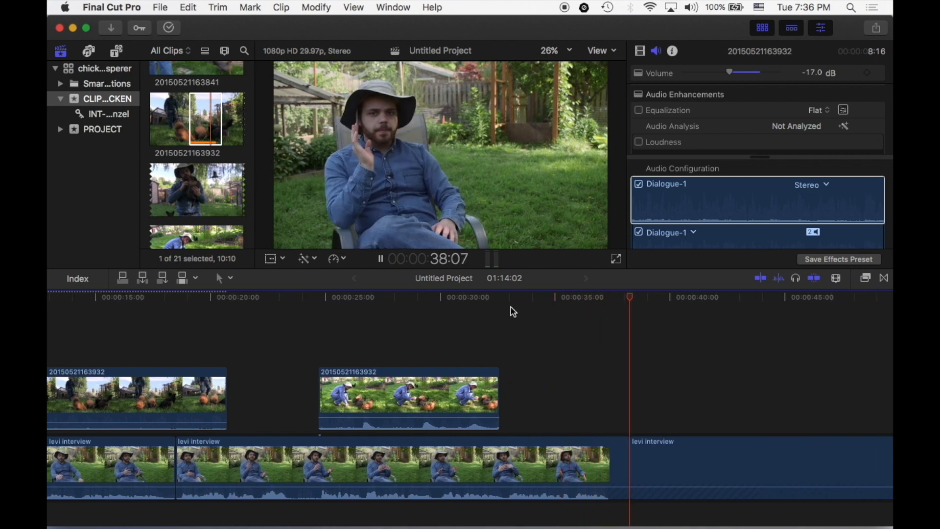
key("space")
scroll(513, 311, "right", 5)
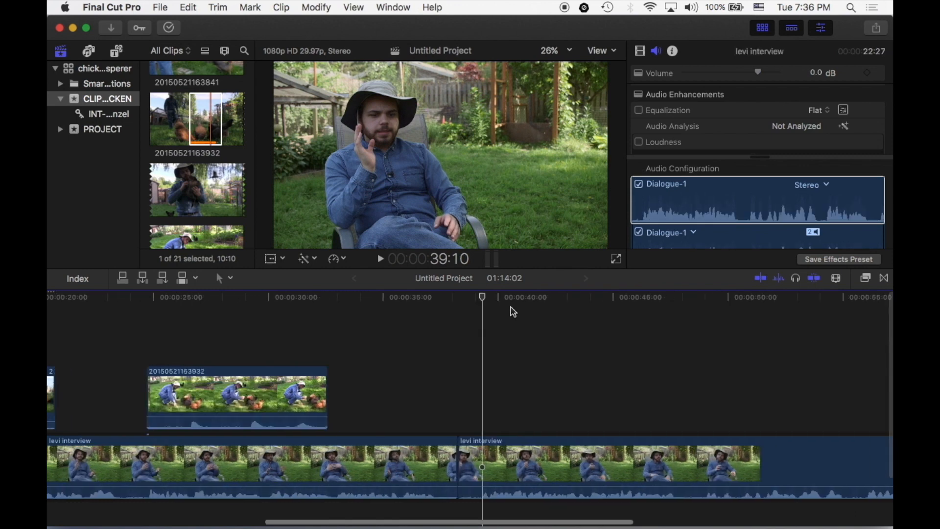
key("super+minus")
key("super+minus")
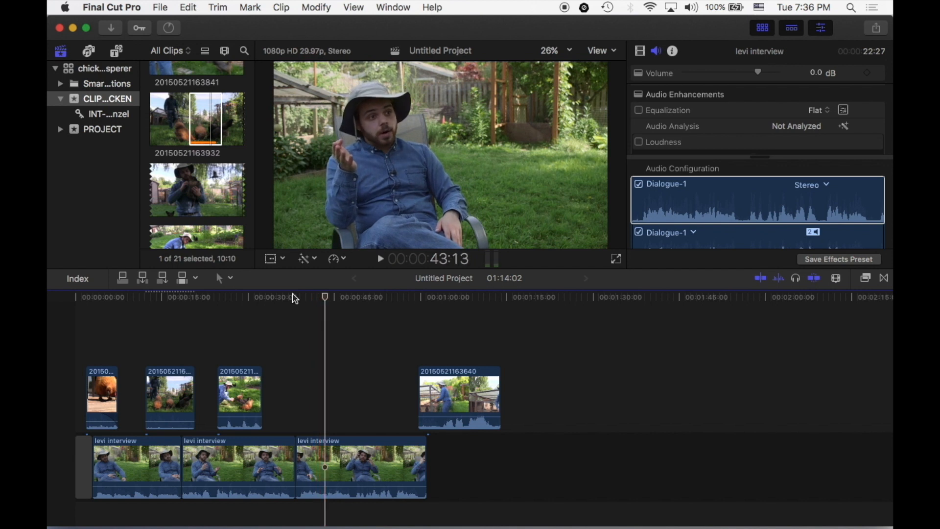
scroll(216, 219, "up", 10)
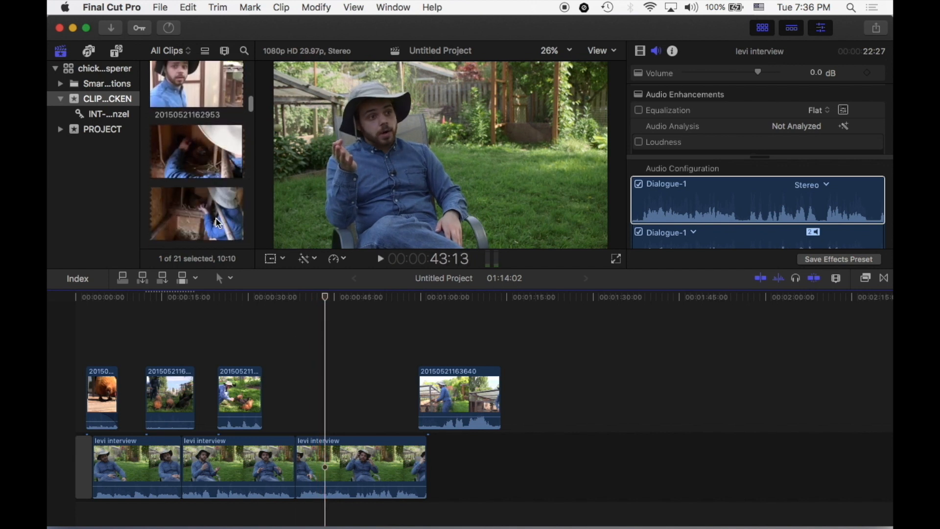
scroll(218, 223, "down", 3)
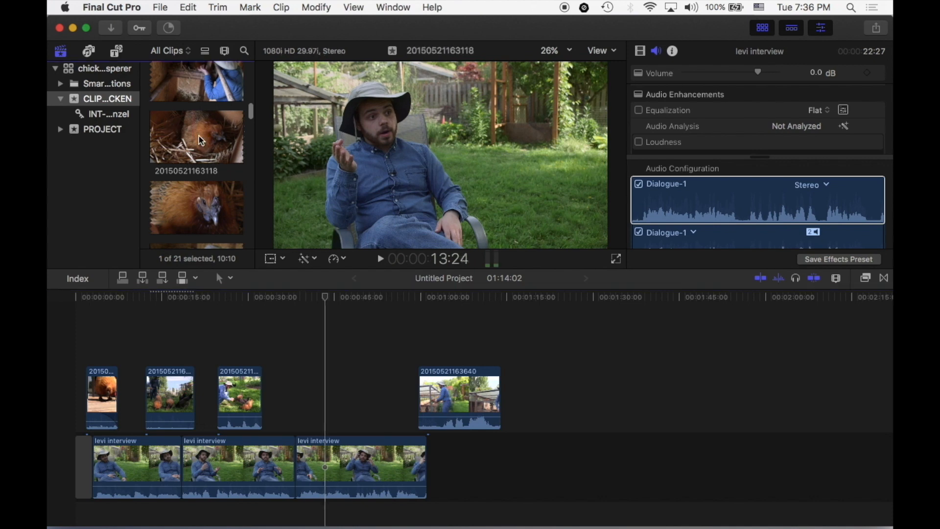
scroll(183, 192, "down", 3)
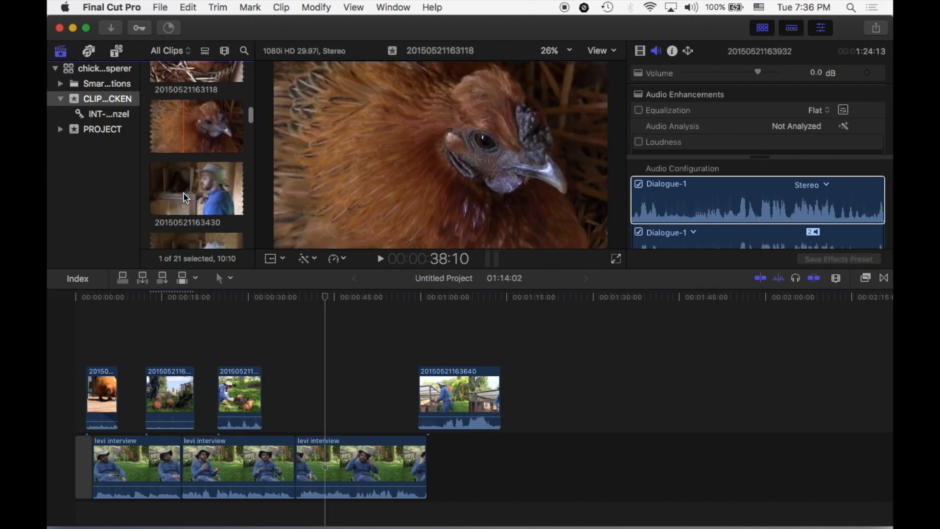
scroll(183, 192, "up", 1)
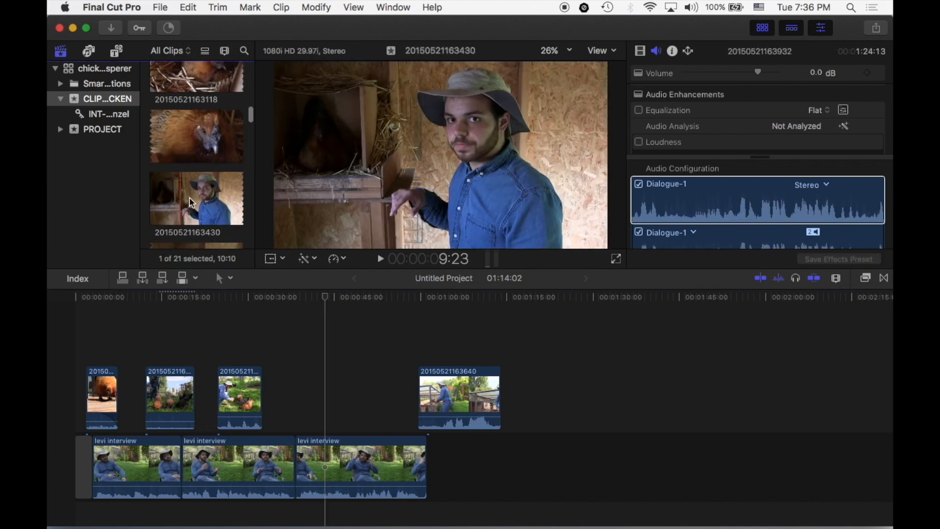
left_click(172, 199)
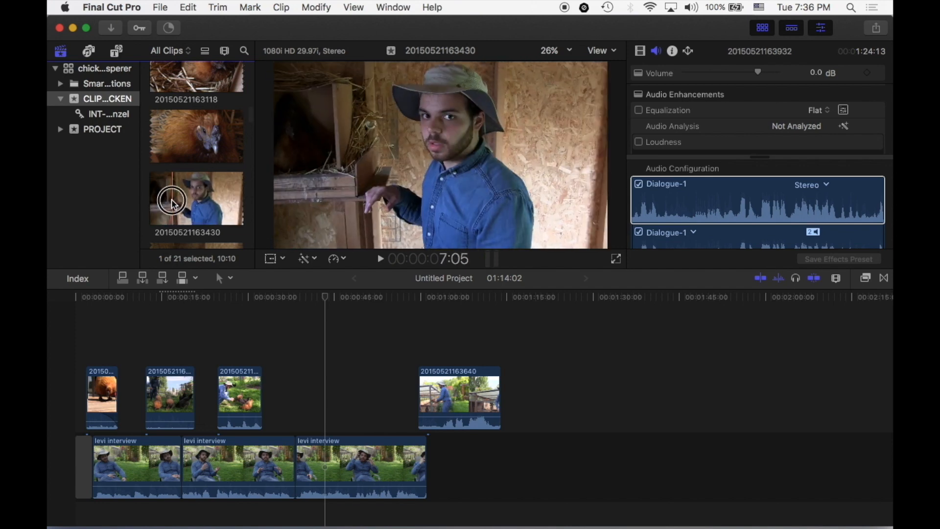
key("space")
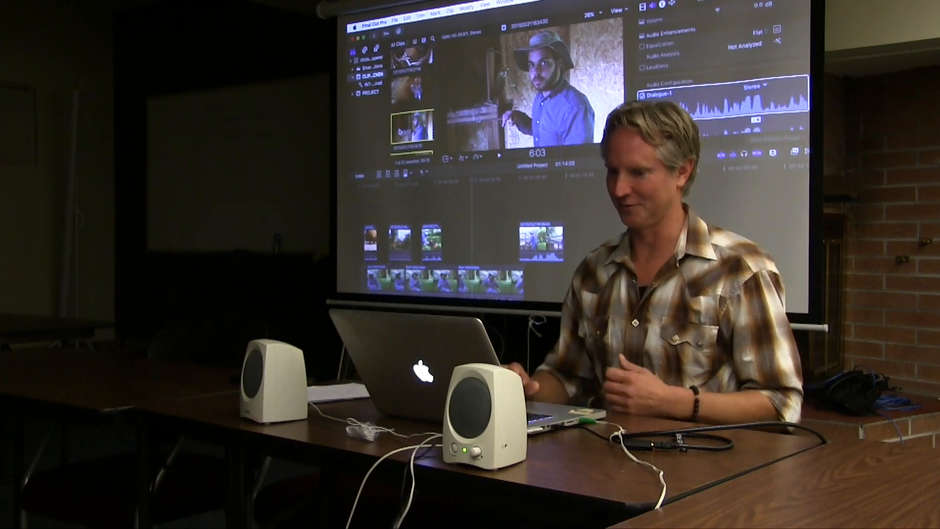
scroll(400, 132, "up", 5)
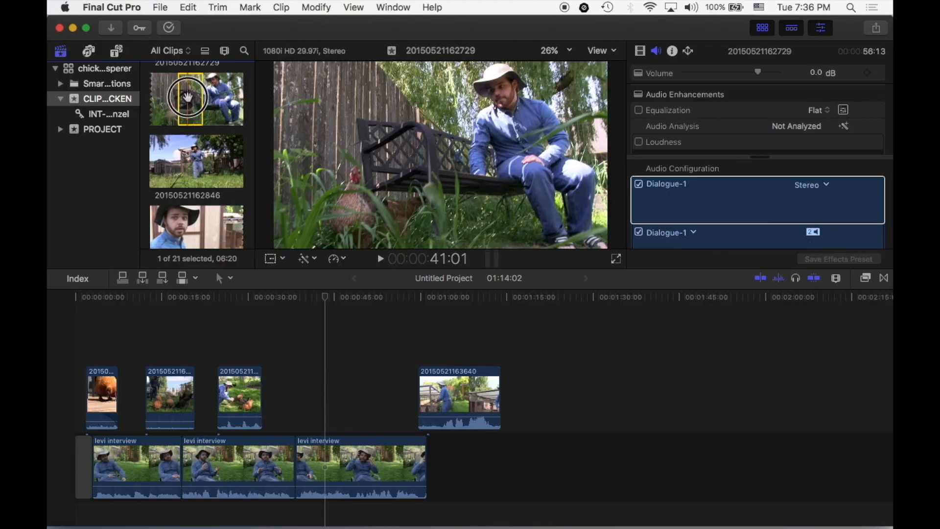
left_click_drag(188, 97, 295, 384)
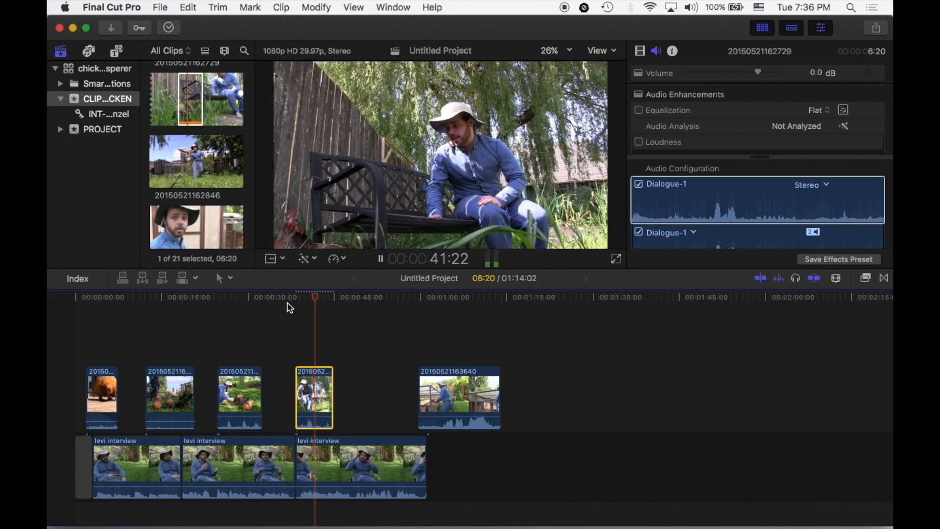
key("space")
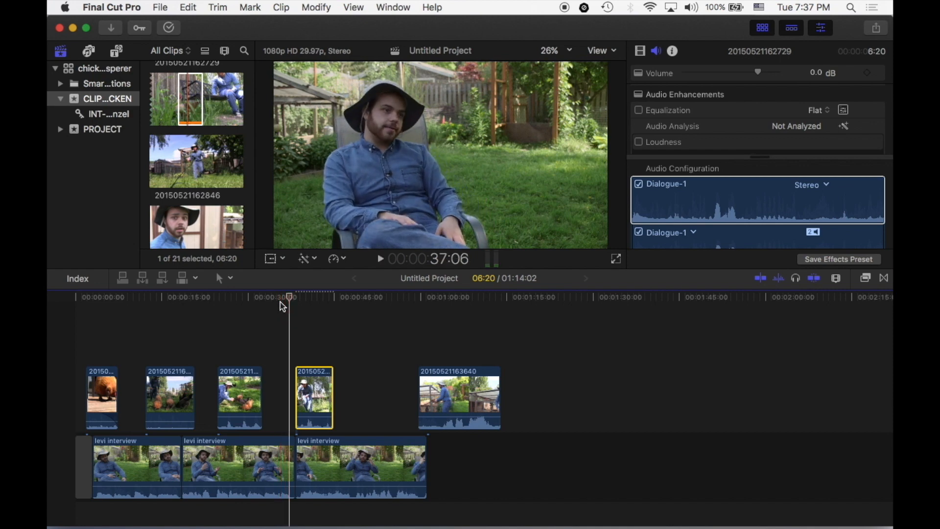
left_click_drag(308, 385, 306, 388)
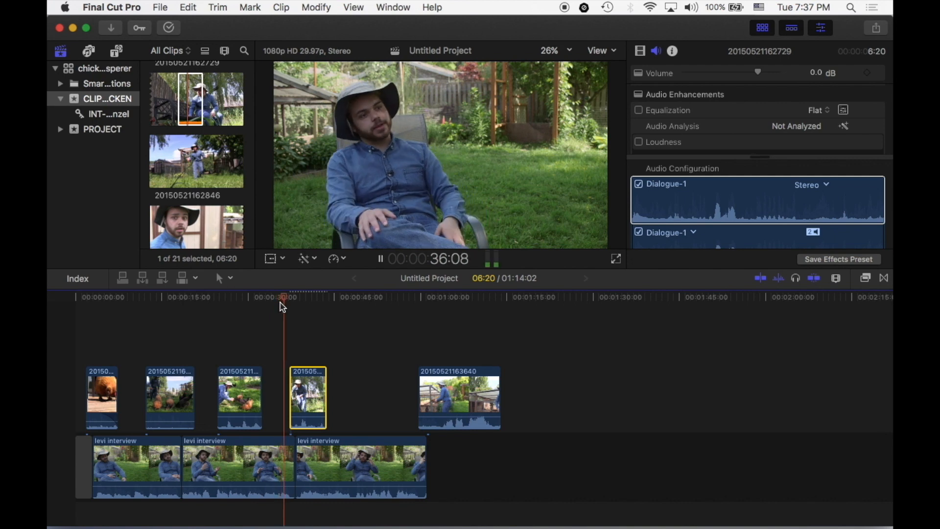
key("space")
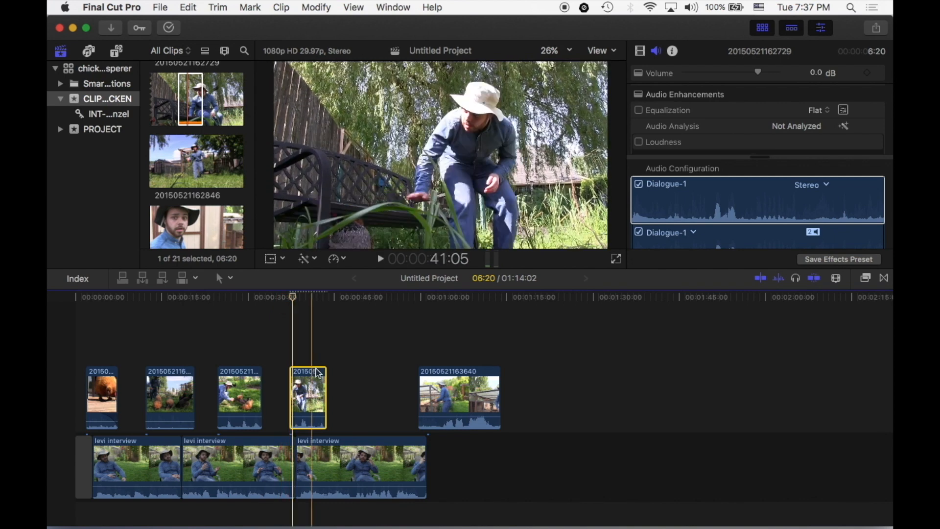
left_click_drag(311, 413, 312, 418)
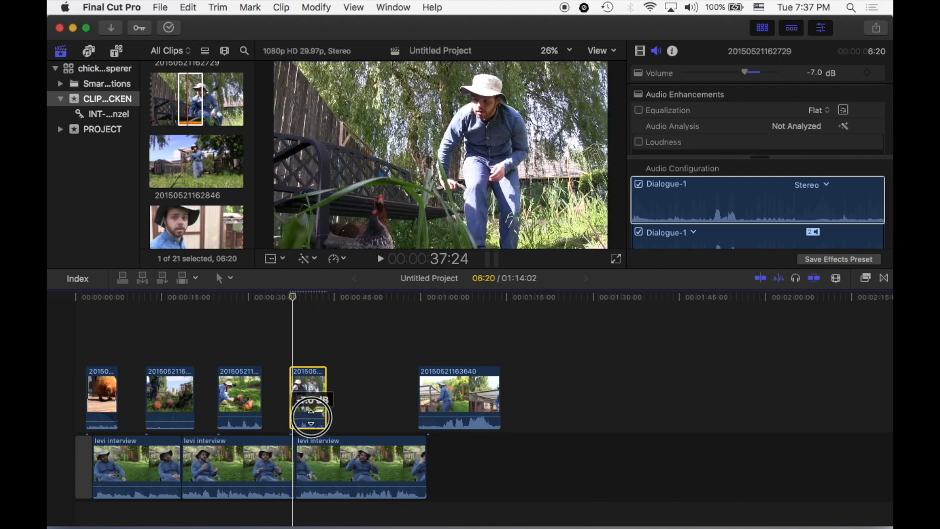
left_click(285, 296)
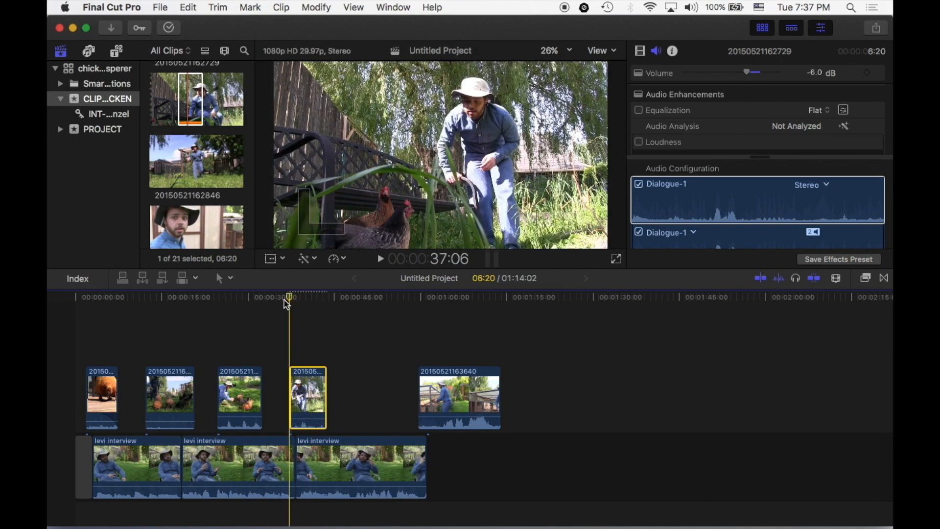
key("space")
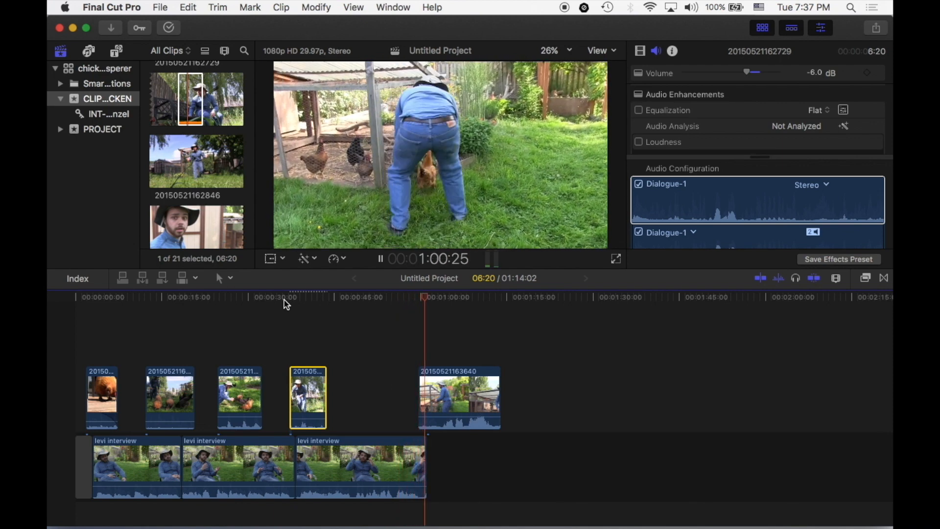
key("space")
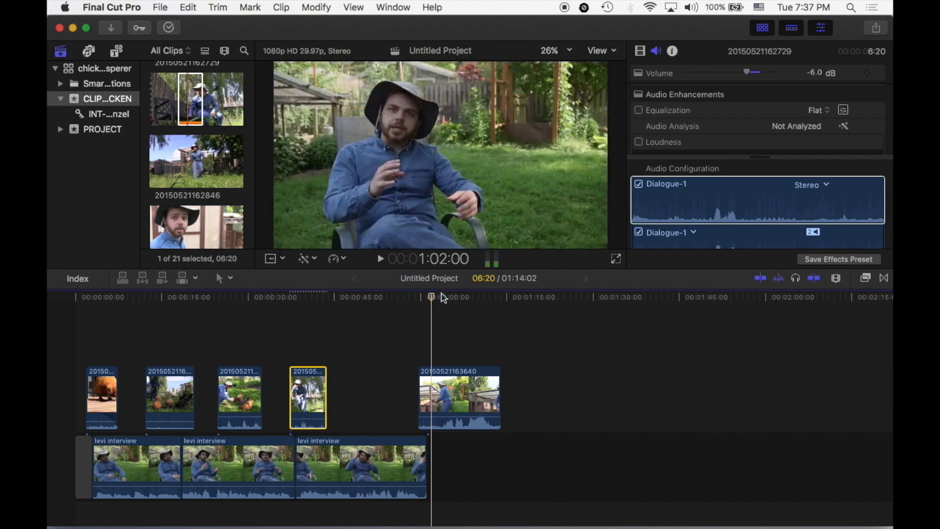
left_click_drag(413, 297, 414, 298)
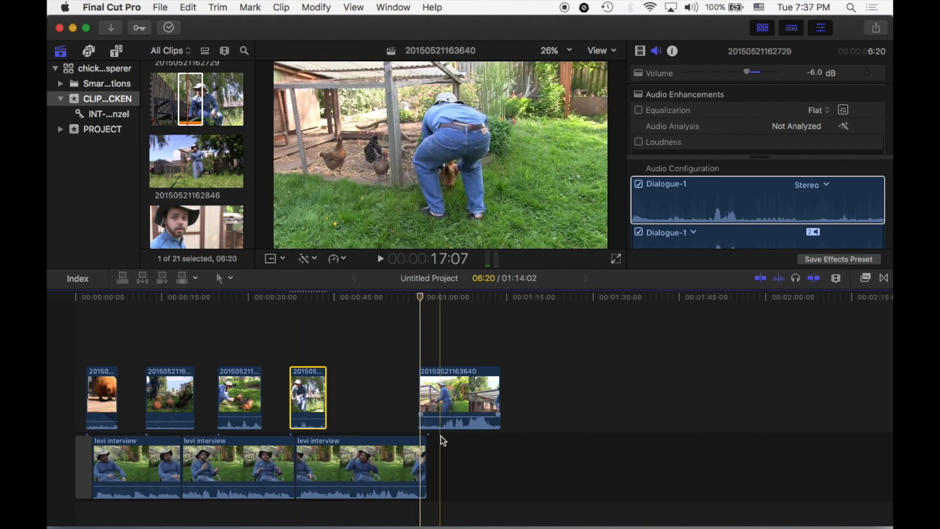
left_click_drag(426, 465, 419, 464)
left_click(443, 408)
left_click_drag(443, 408, 411, 406)
left_click(402, 409)
left_click(432, 401)
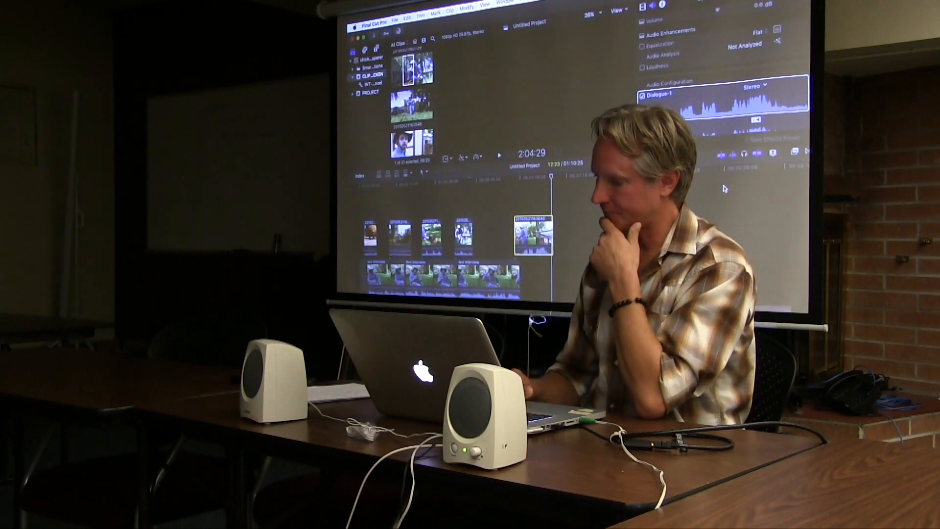
Step: Compare the waveform-only and filmstrip-only appearances for the timeline clips
left_click(533, 178)
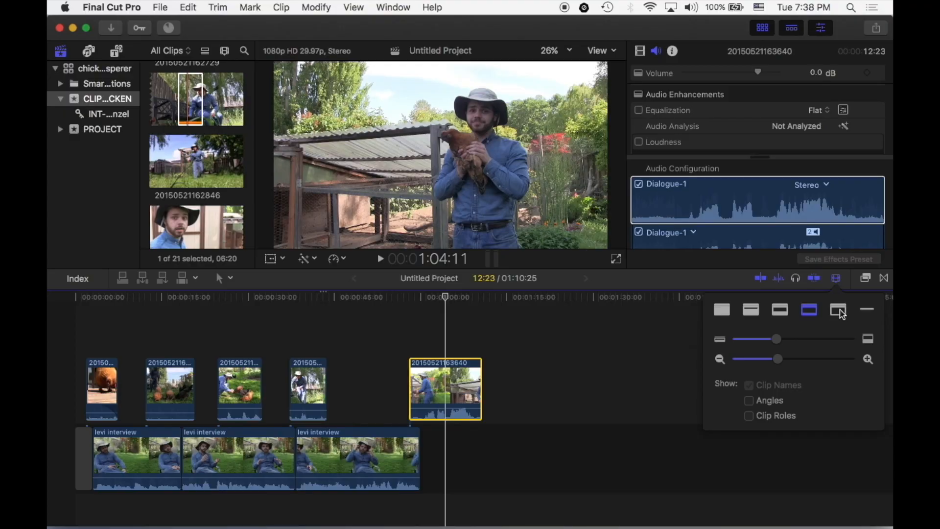
left_click(838, 310)
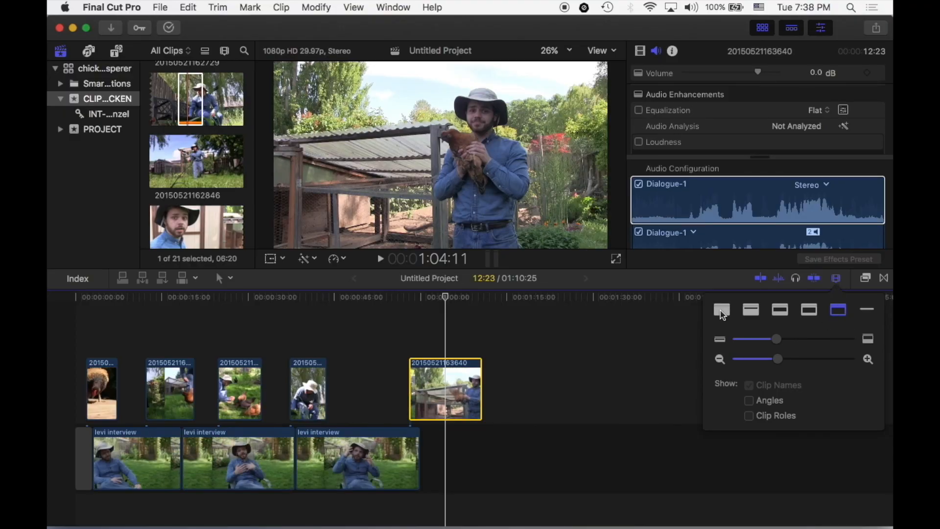
left_click(722, 312)
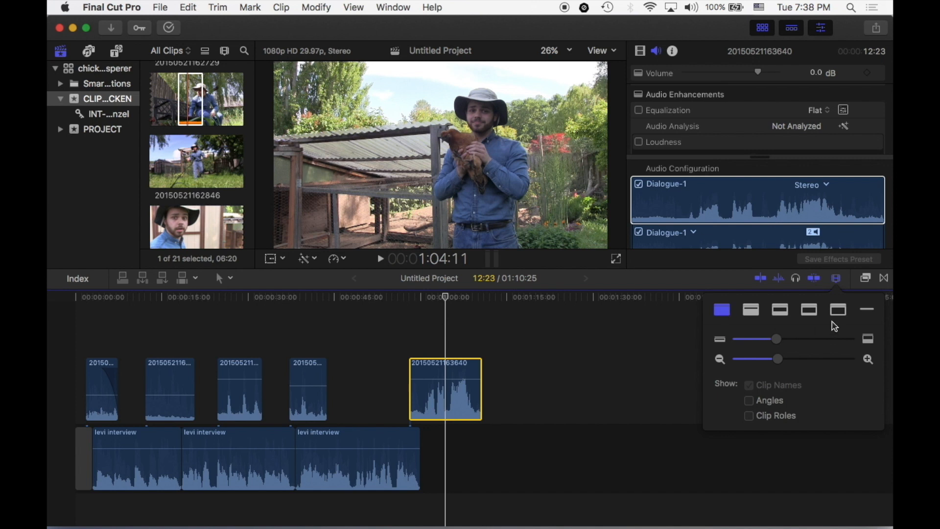
left_click(836, 277)
left_click(836, 278)
left_click(723, 313)
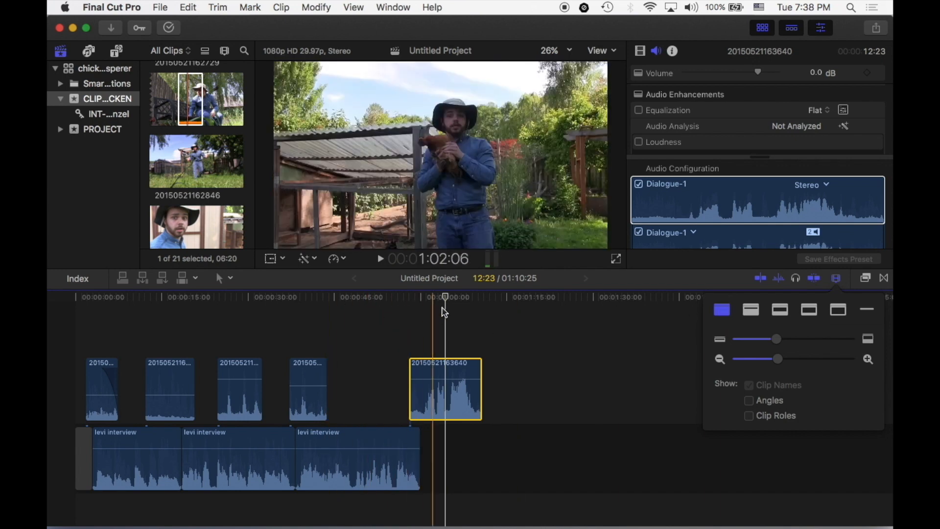
left_click(841, 312)
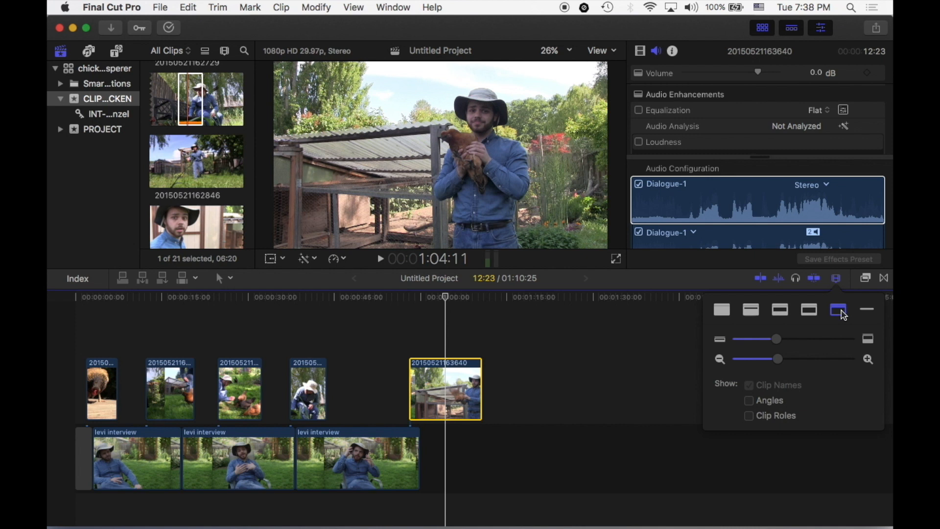
Step: Try the combined filmstrip and waveform appearances and set the timeline clips to the one with medium-sized waveforms below the filmstrips
left_click(814, 313)
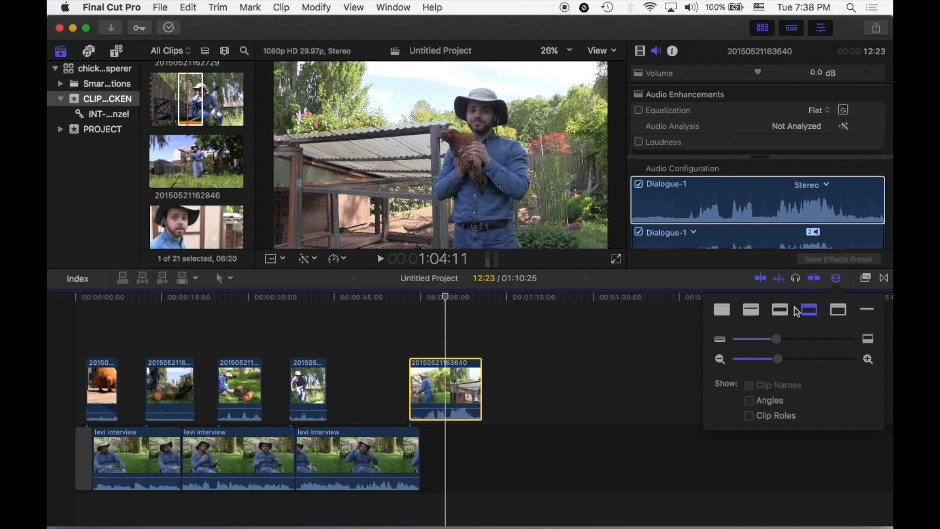
left_click(745, 311)
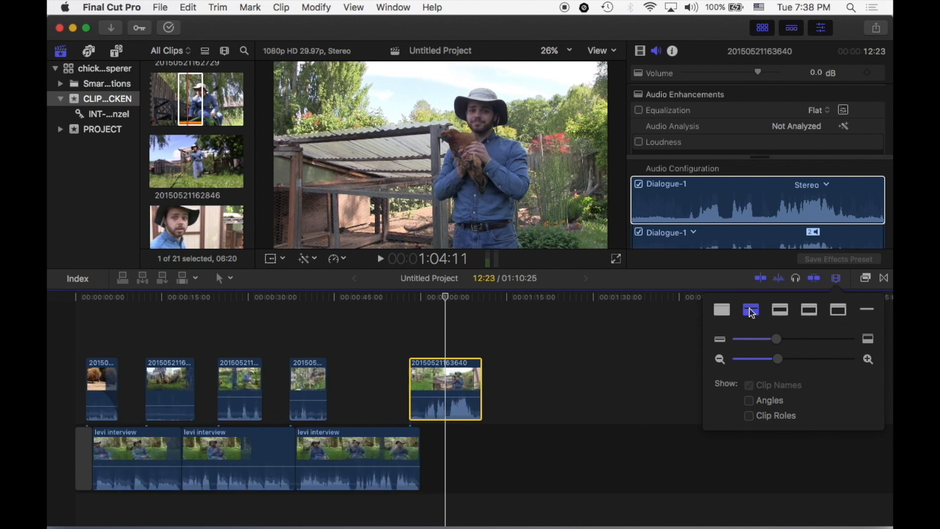
left_click(722, 310)
left_click(751, 310)
left_click(783, 312)
left_click(810, 312)
left_click(781, 311)
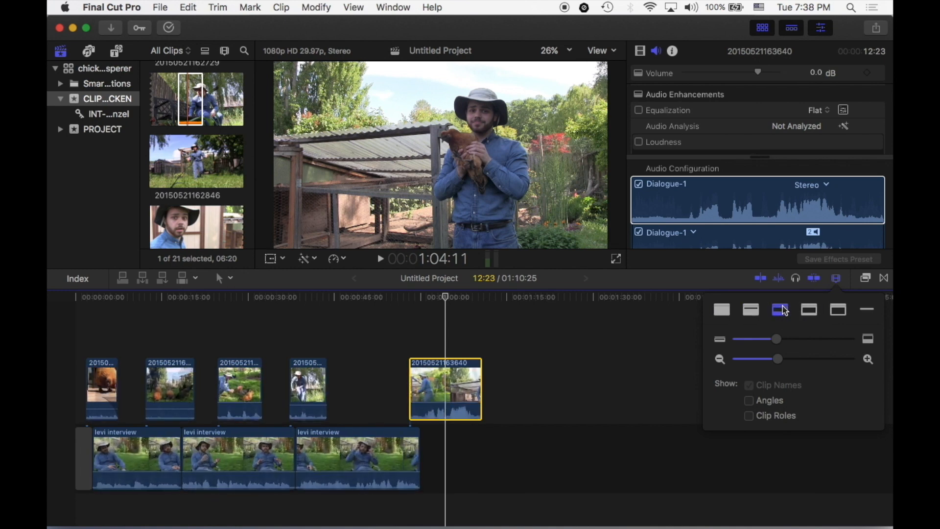
Step: Play the project's opening from the first B-roll clip and return to its start to replay it
left_click(427, 312)
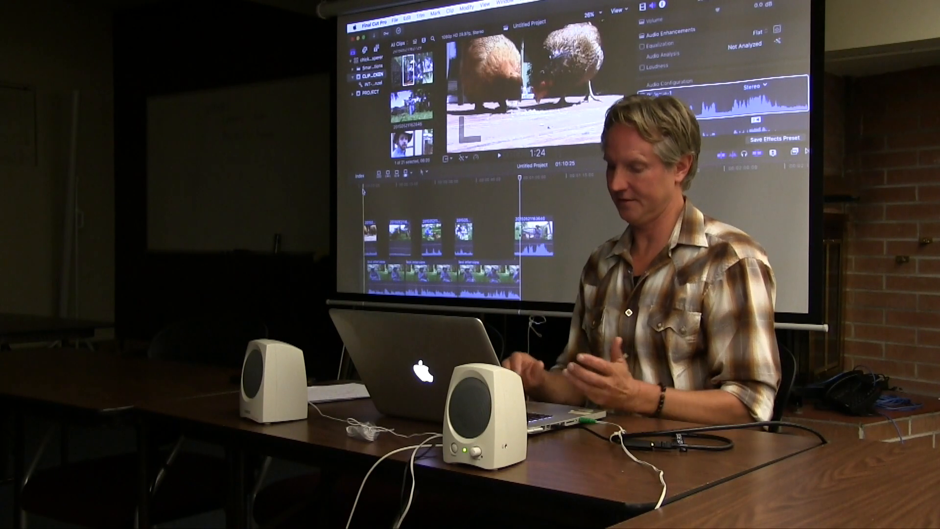
key("space")
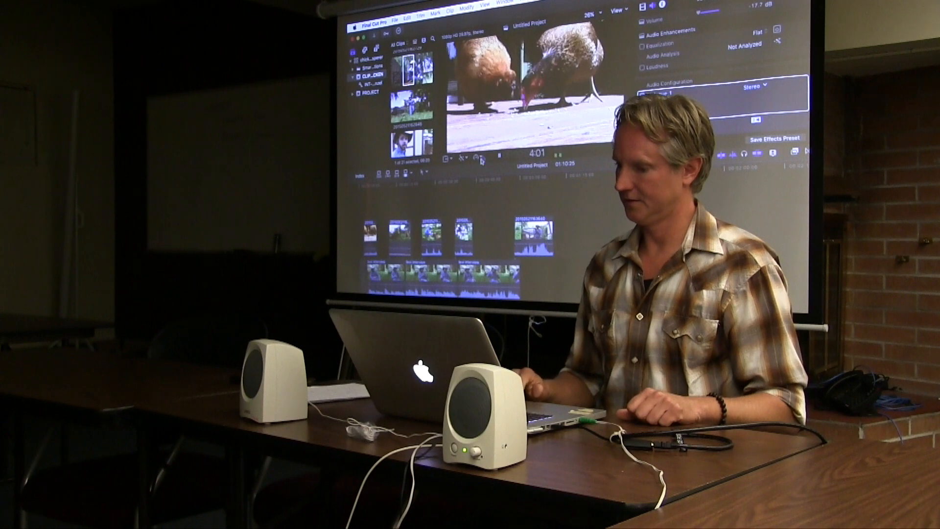
key("space")
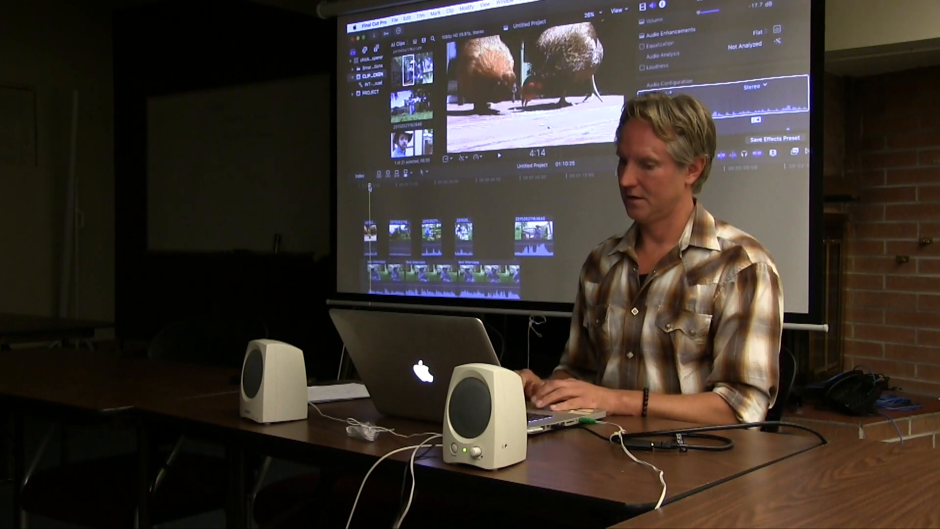
key("Home")
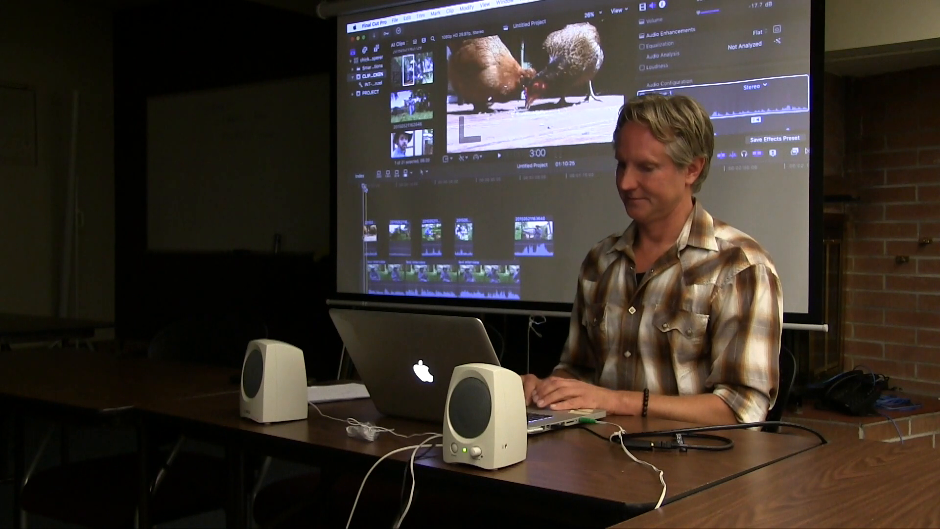
left_click(557, 151)
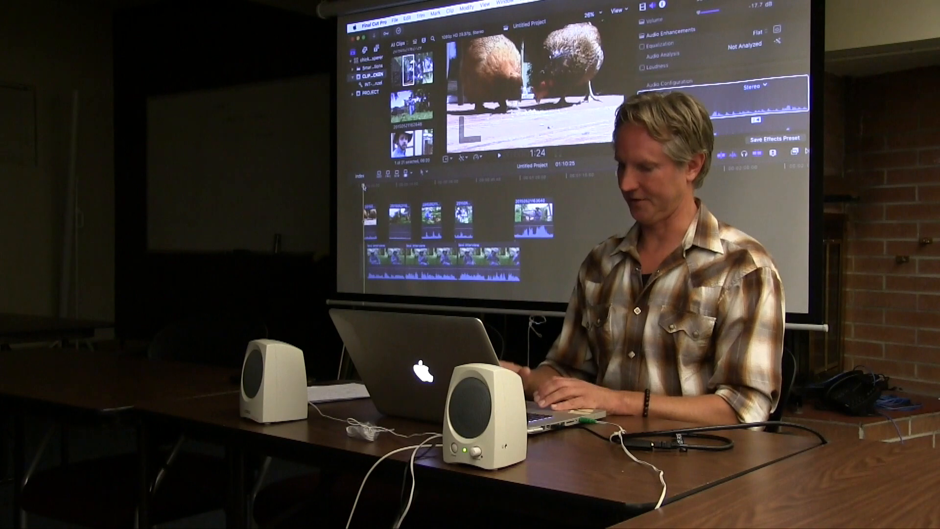
key("space")
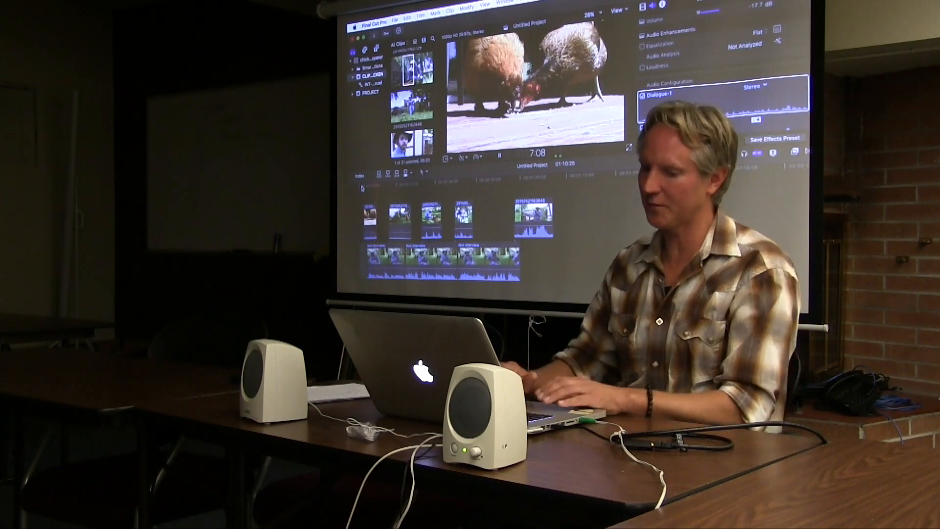
left_click(362, 188)
key("space")
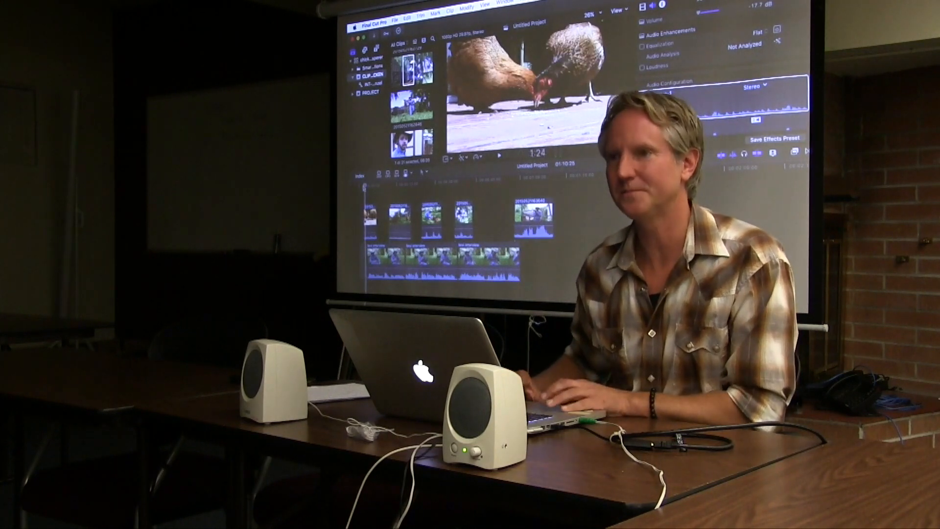